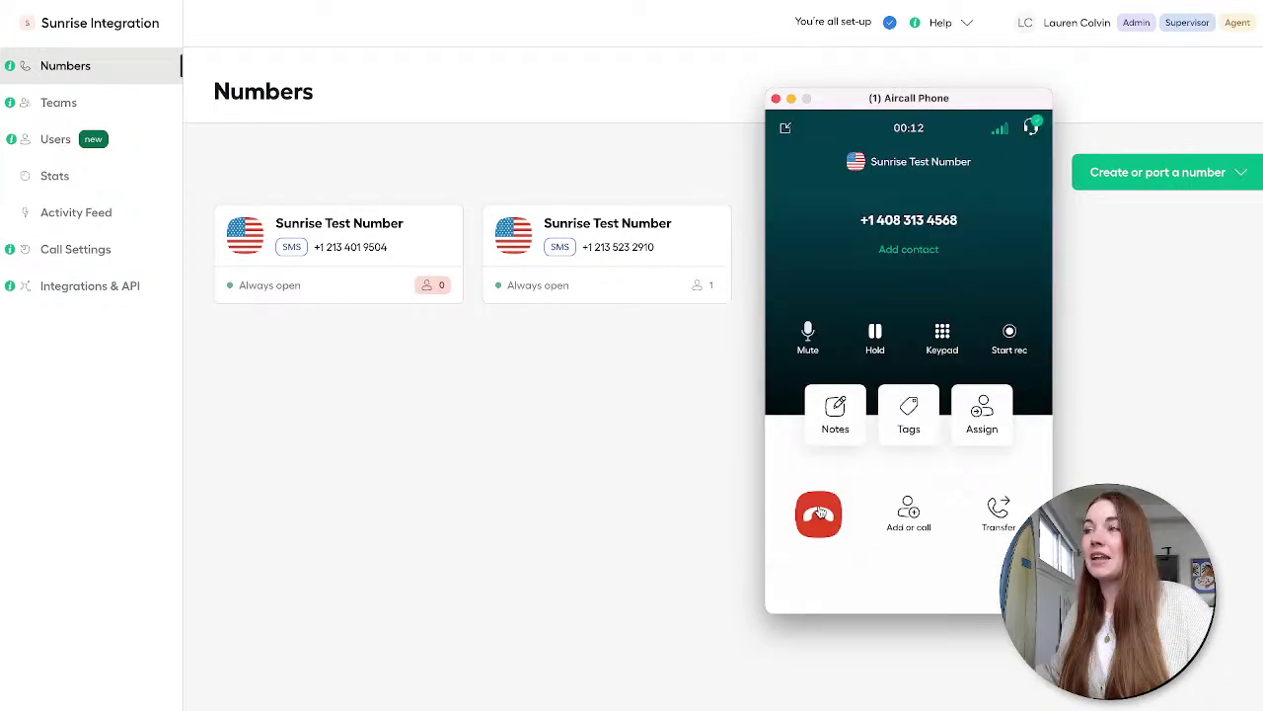
# Hang up the 22-second test call and close its Call ended summary.
pyautogui.click(818, 513)
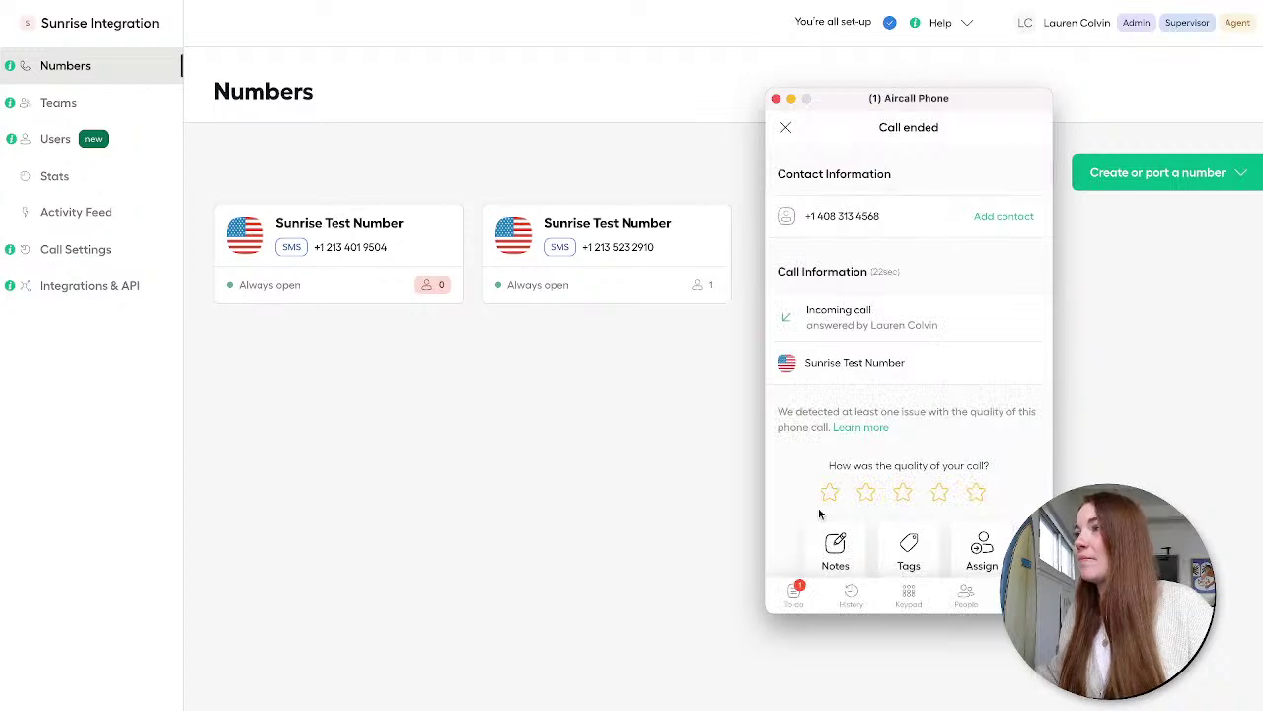
pyautogui.click(561, 462)
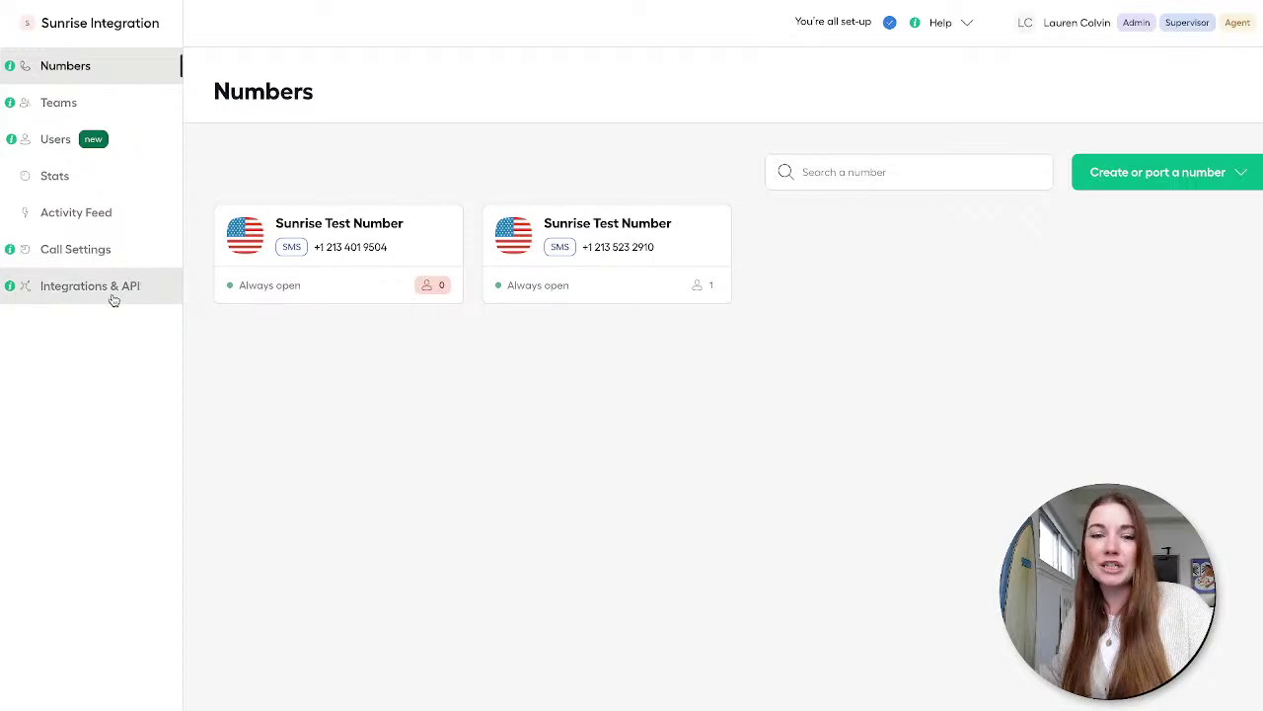
# Open the Webhook card from the Discover integrations list under Integrations & API.
pyautogui.click(113, 300)
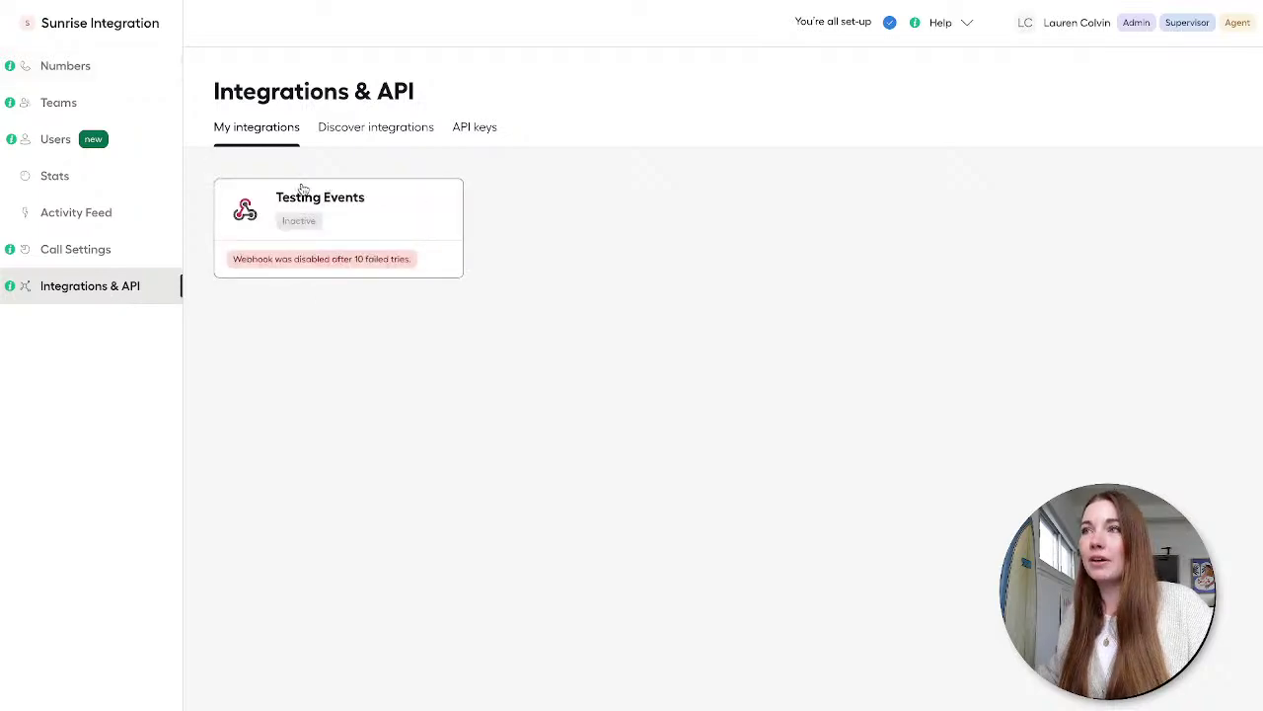
pyautogui.click(413, 136)
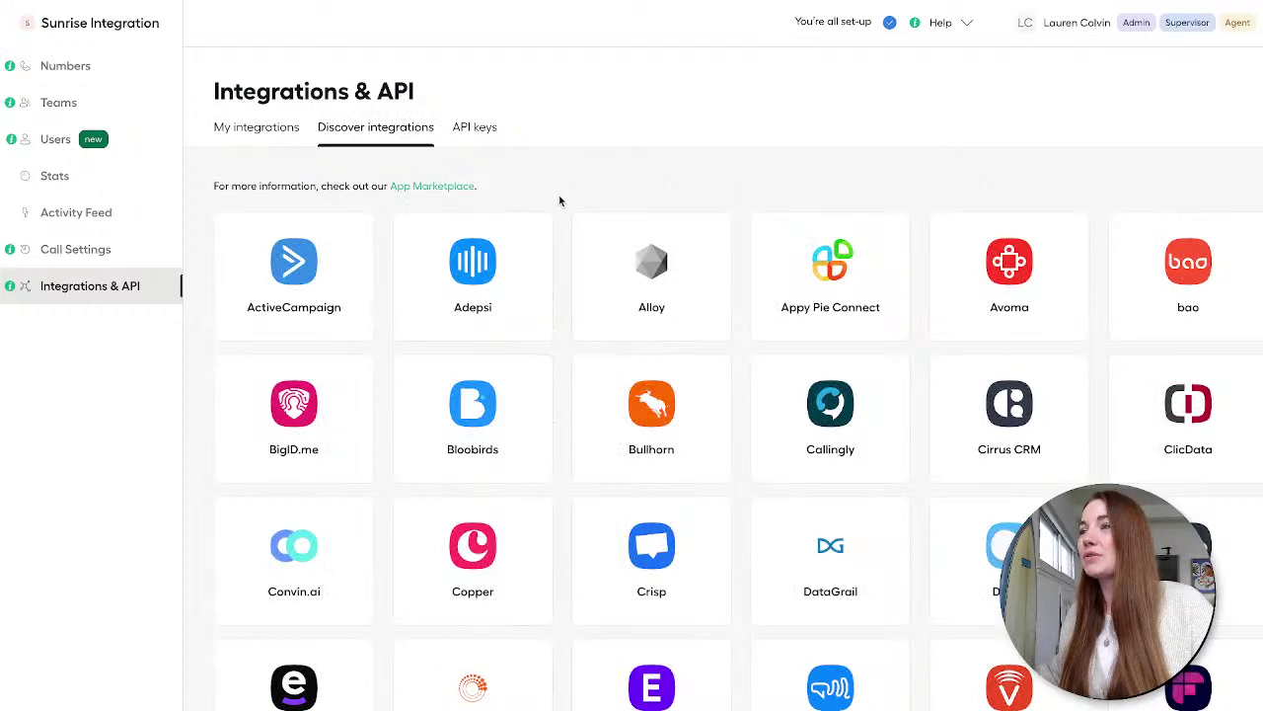
pyautogui.scroll(-10, 558, 200)
pyautogui.scroll(-2, 559, 200)
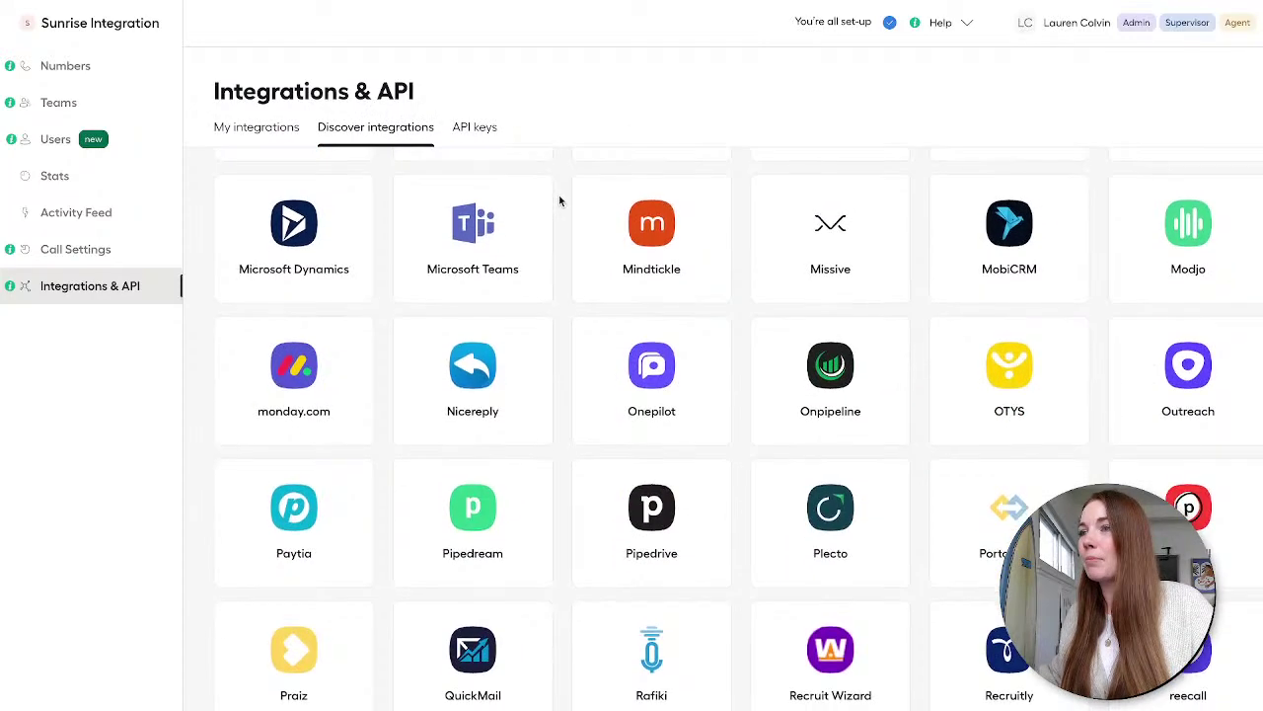
pyautogui.scroll(-10, 559, 201)
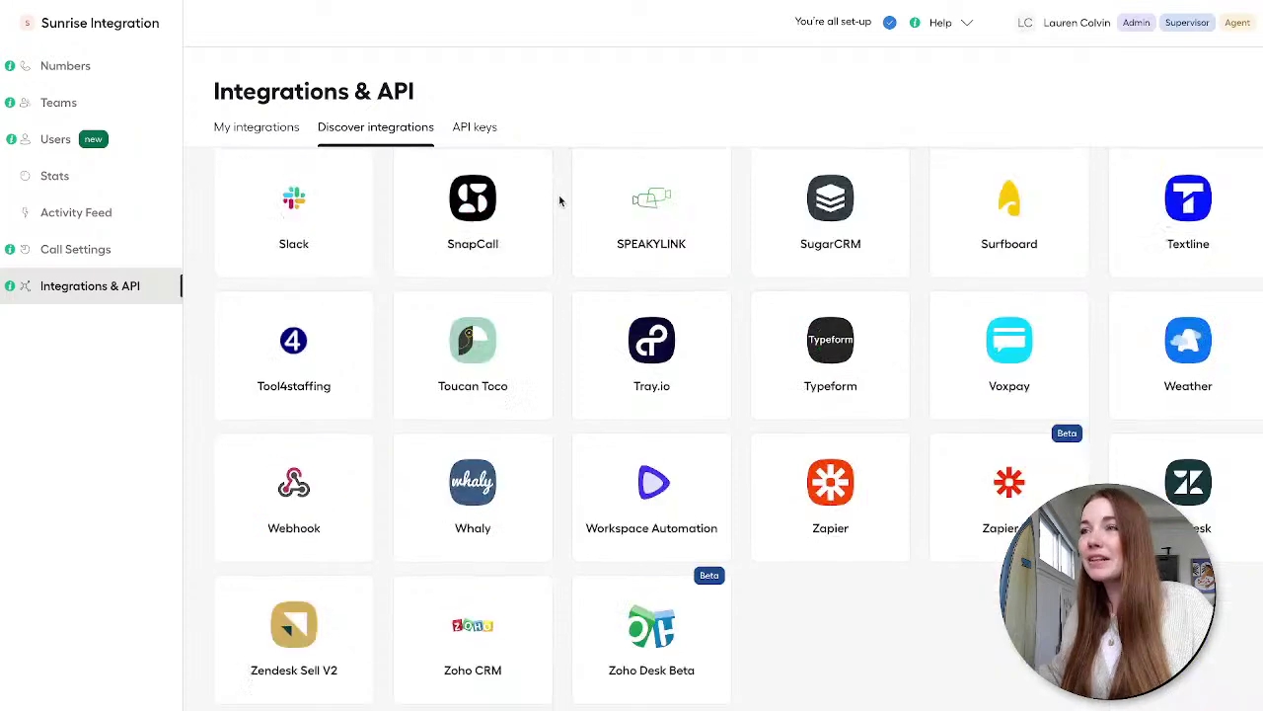
pyautogui.click(302, 498)
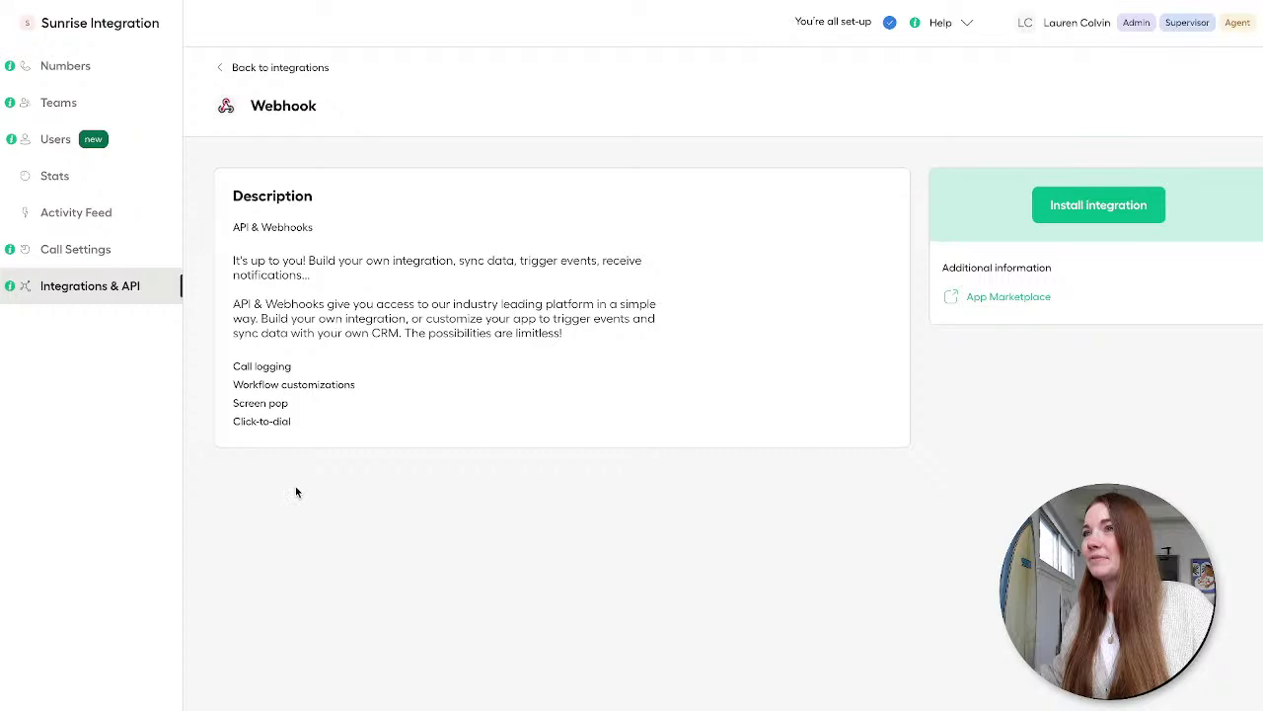
# Start installing the Webhook integration and name it Live-tutorial-webhook.
pyautogui.click(1090, 212)
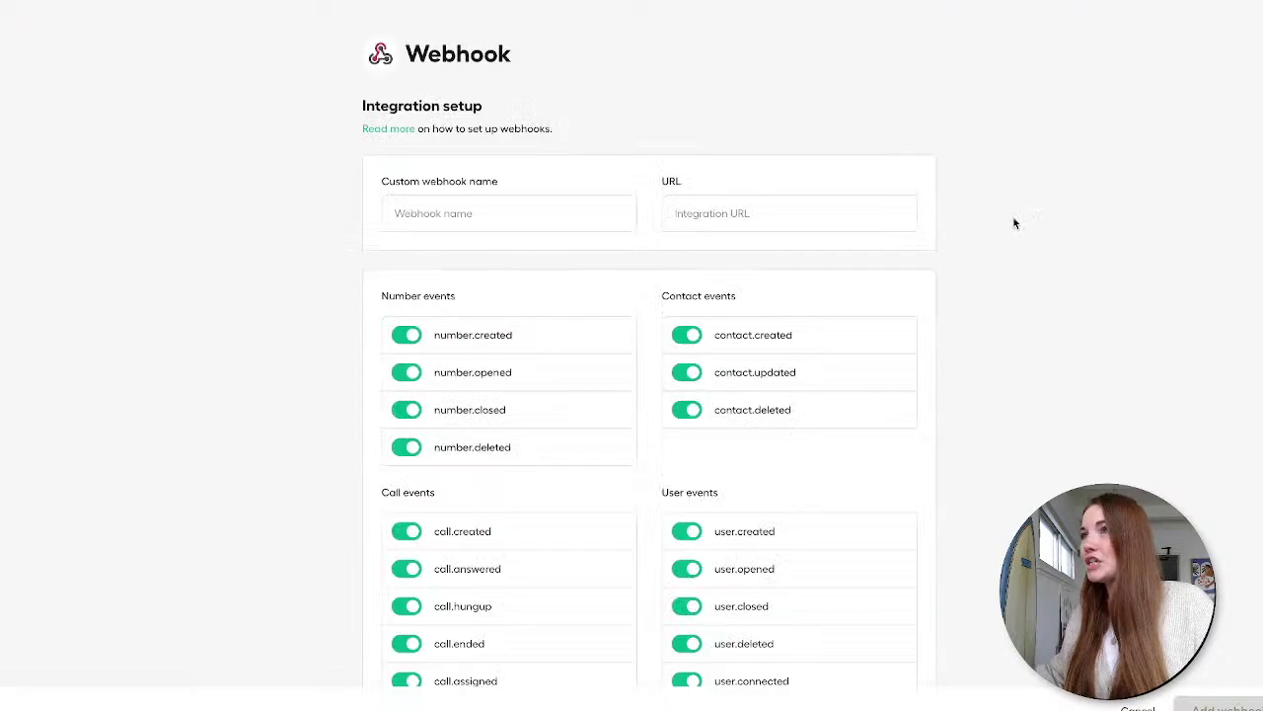
pyautogui.click(507, 226)
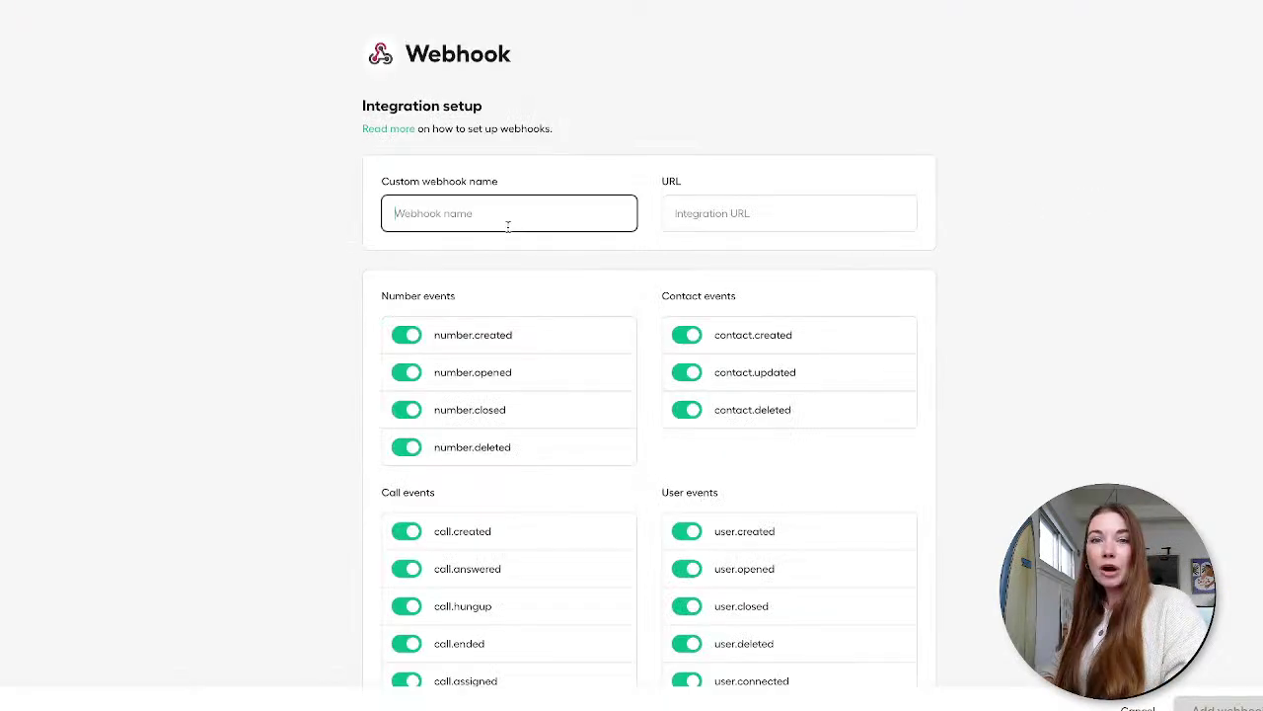
pyautogui.write('Live-')
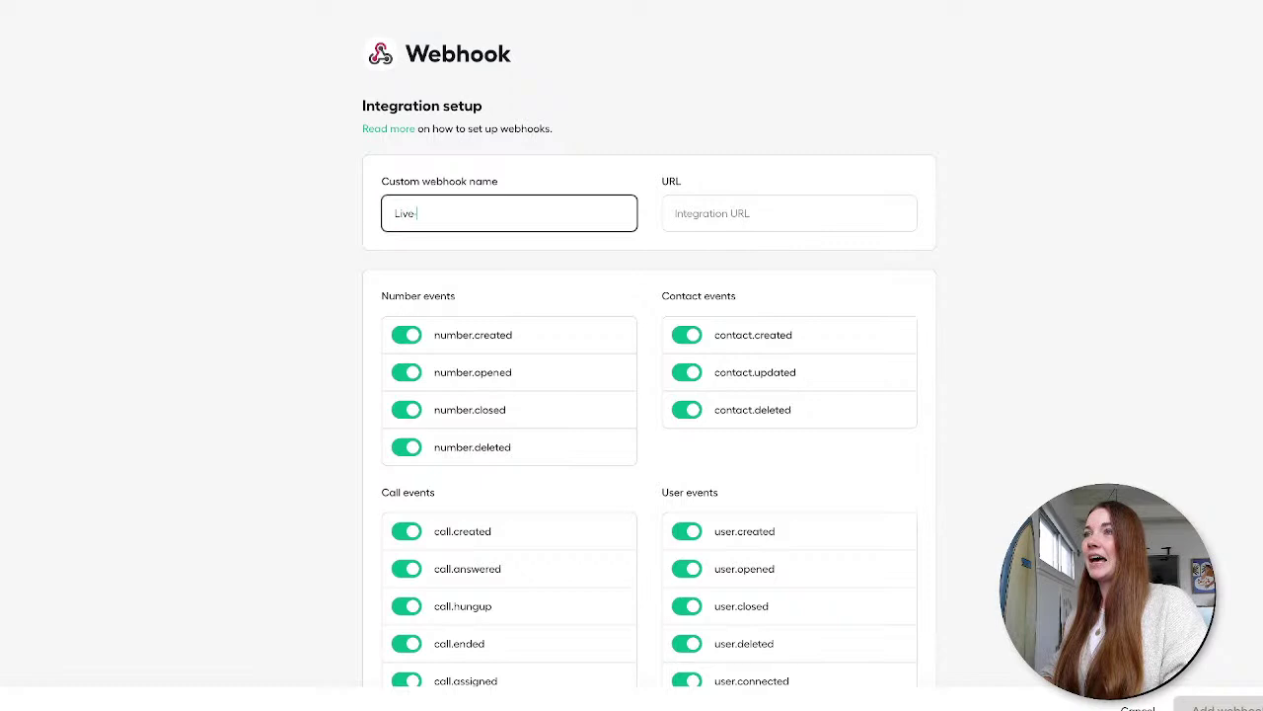
pyautogui.write('tutorial-webhook')
# Set the webhook URL to the Heroku app address ending /aircall/calls.
pyautogui.click(710, 221)
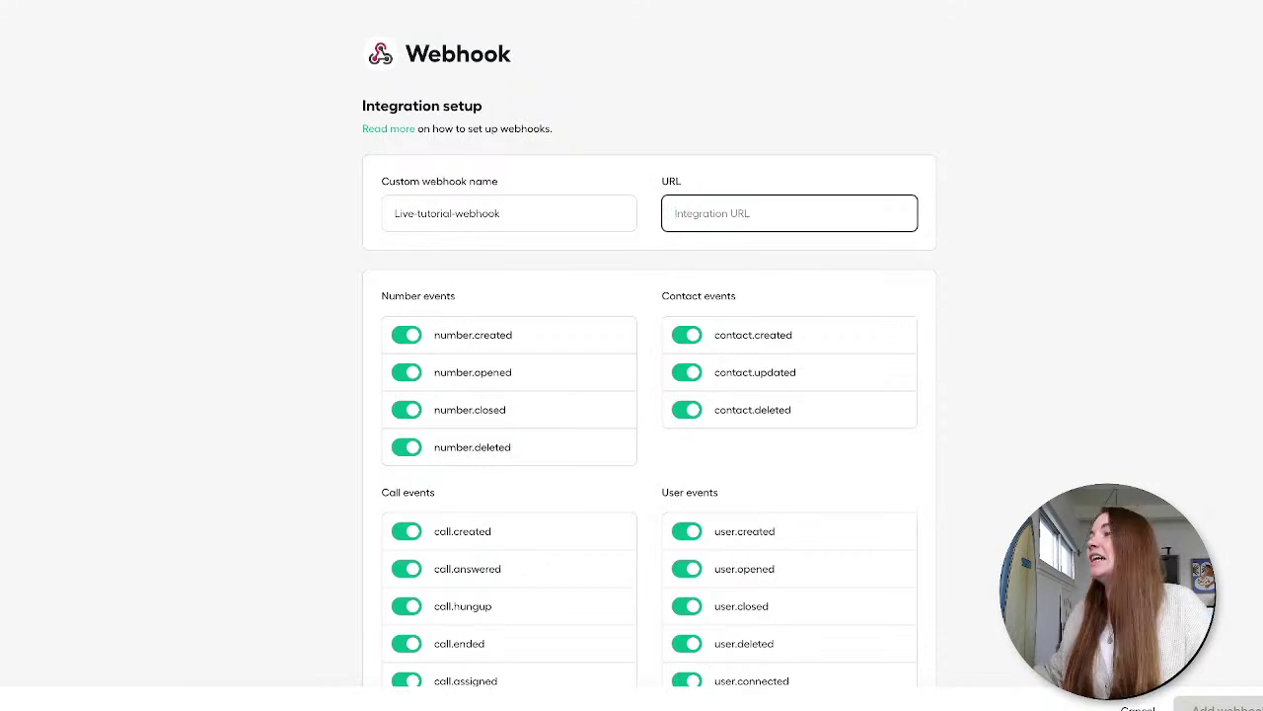
pyautogui.press('Tab')
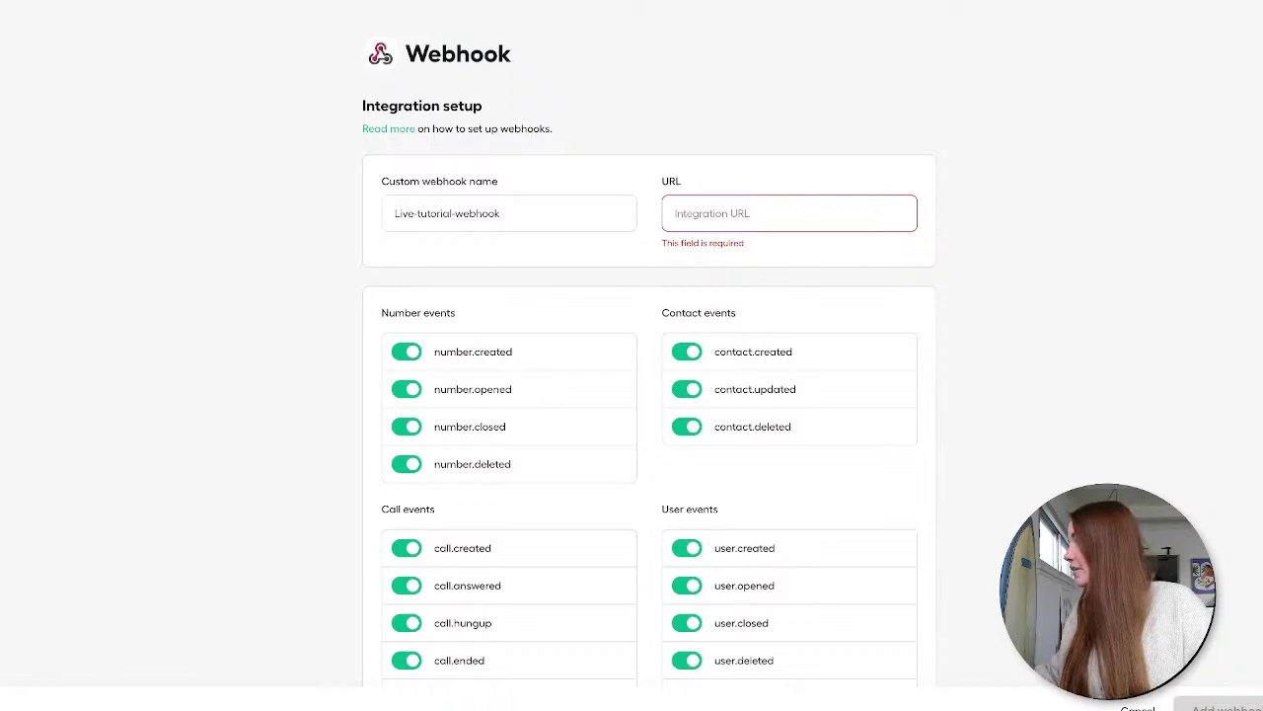
pyautogui.click(760, 212)
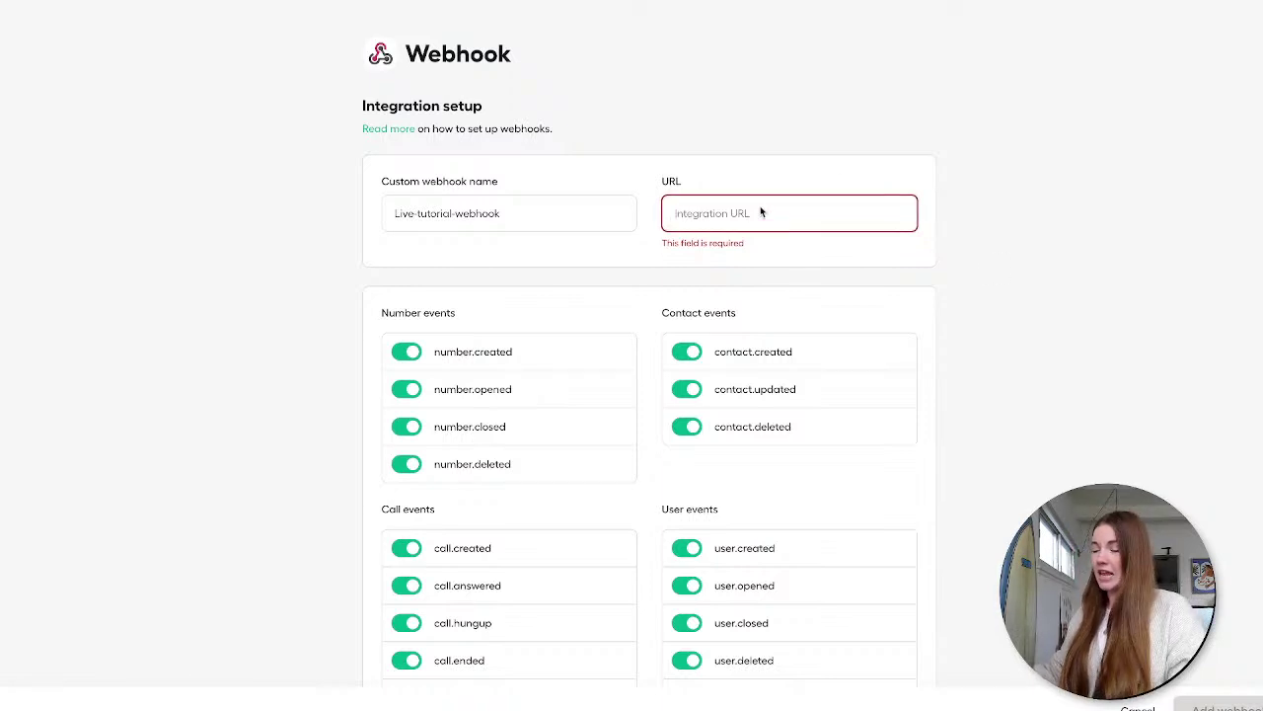
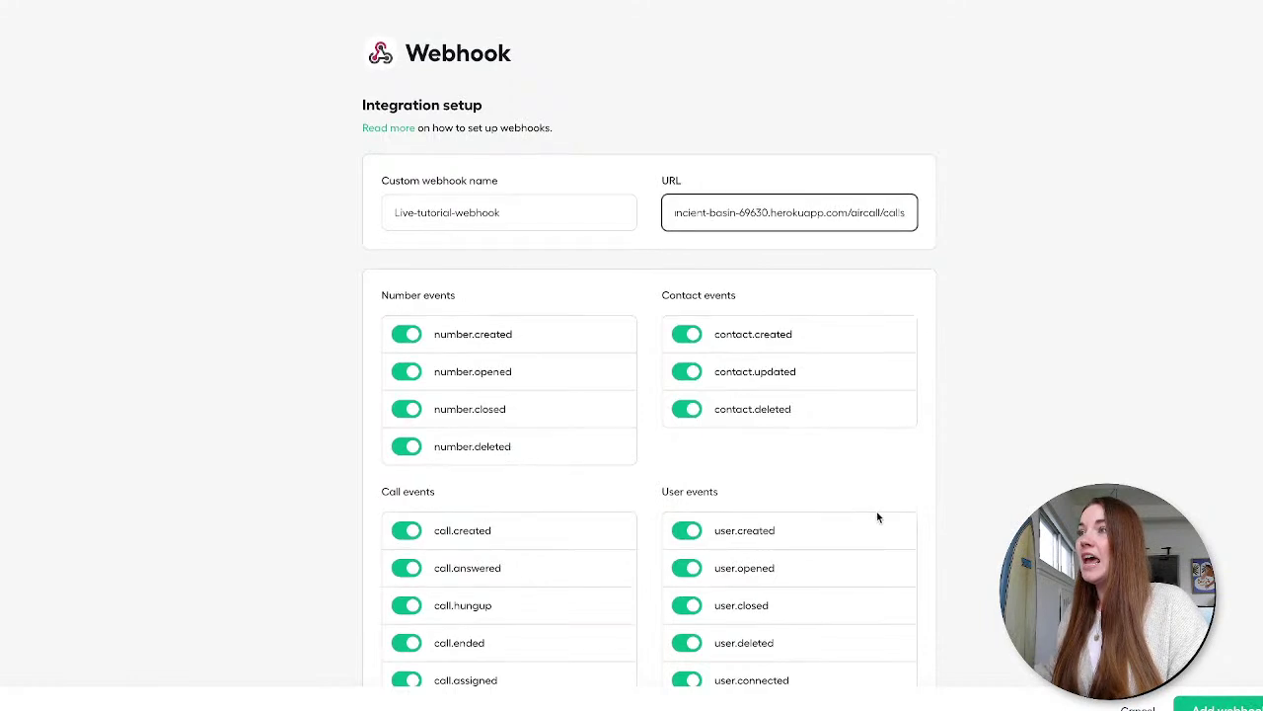
# Leave all number, contact, call and user event toggles on and add the webhook.
pyautogui.scroll(-2, 877, 511)
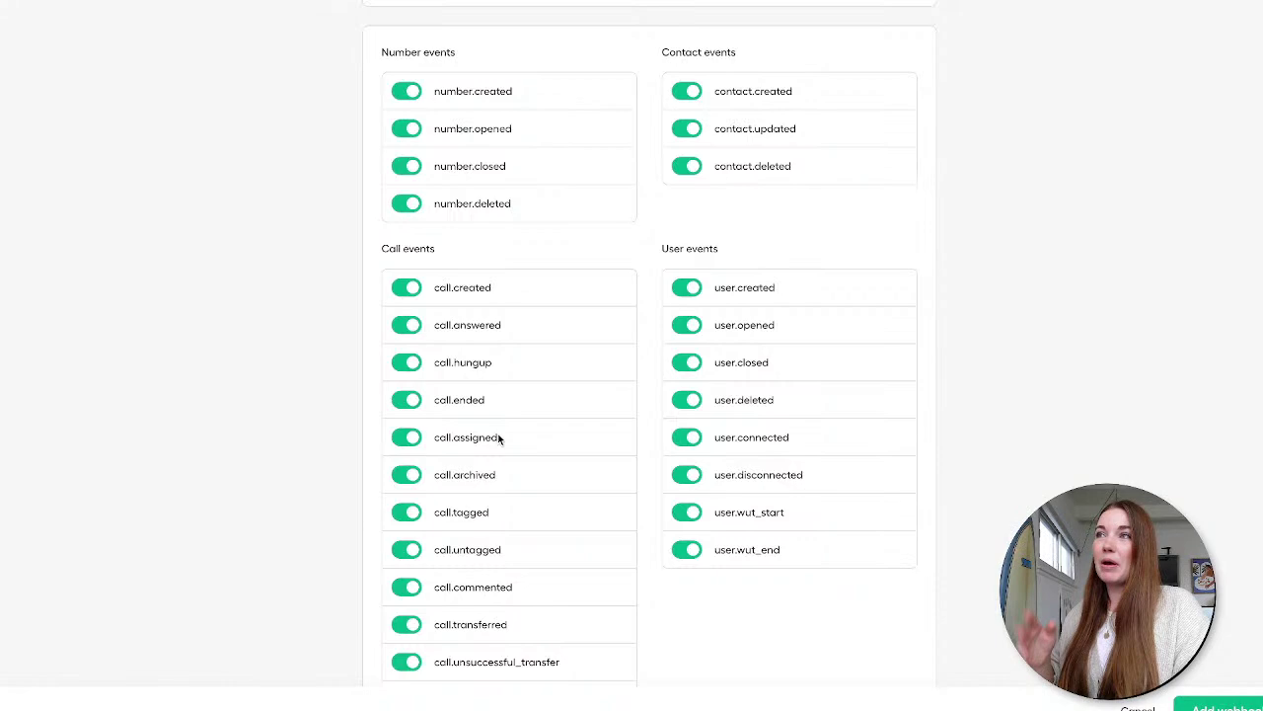
pyautogui.scroll(-2, 500, 438)
pyautogui.scroll(-2, 500, 438)
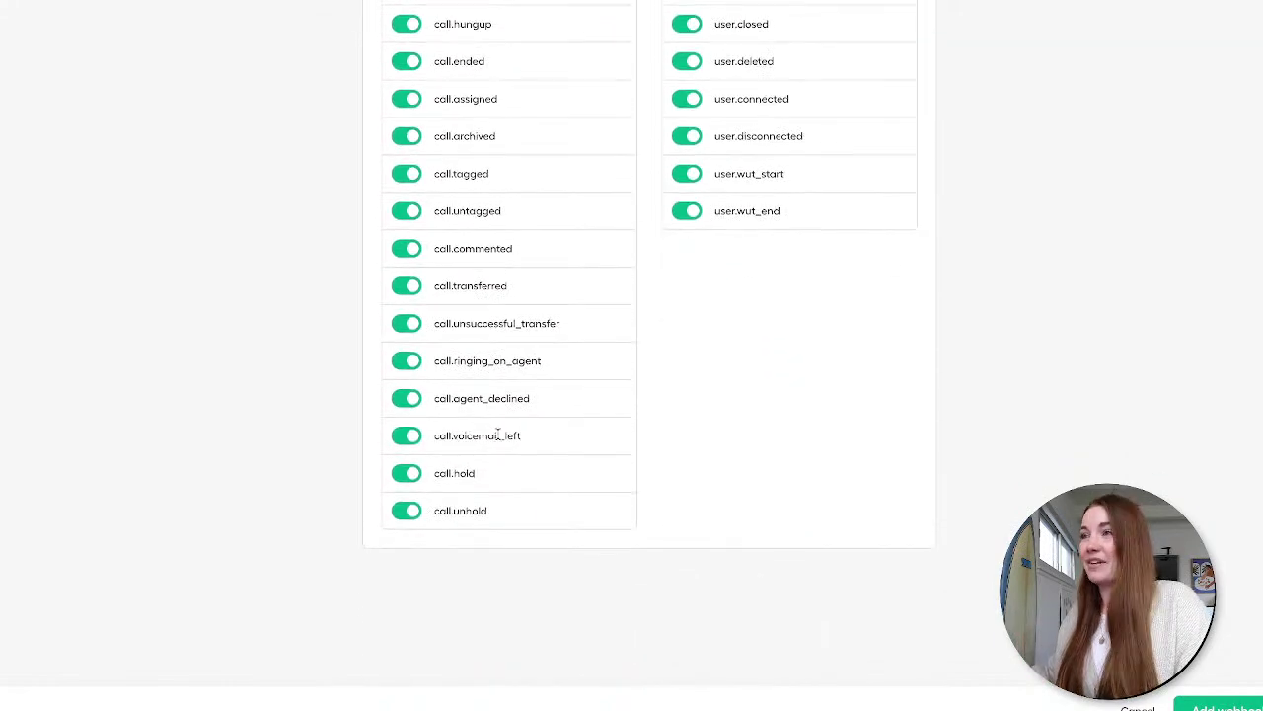
pyautogui.scroll(4, 499, 435)
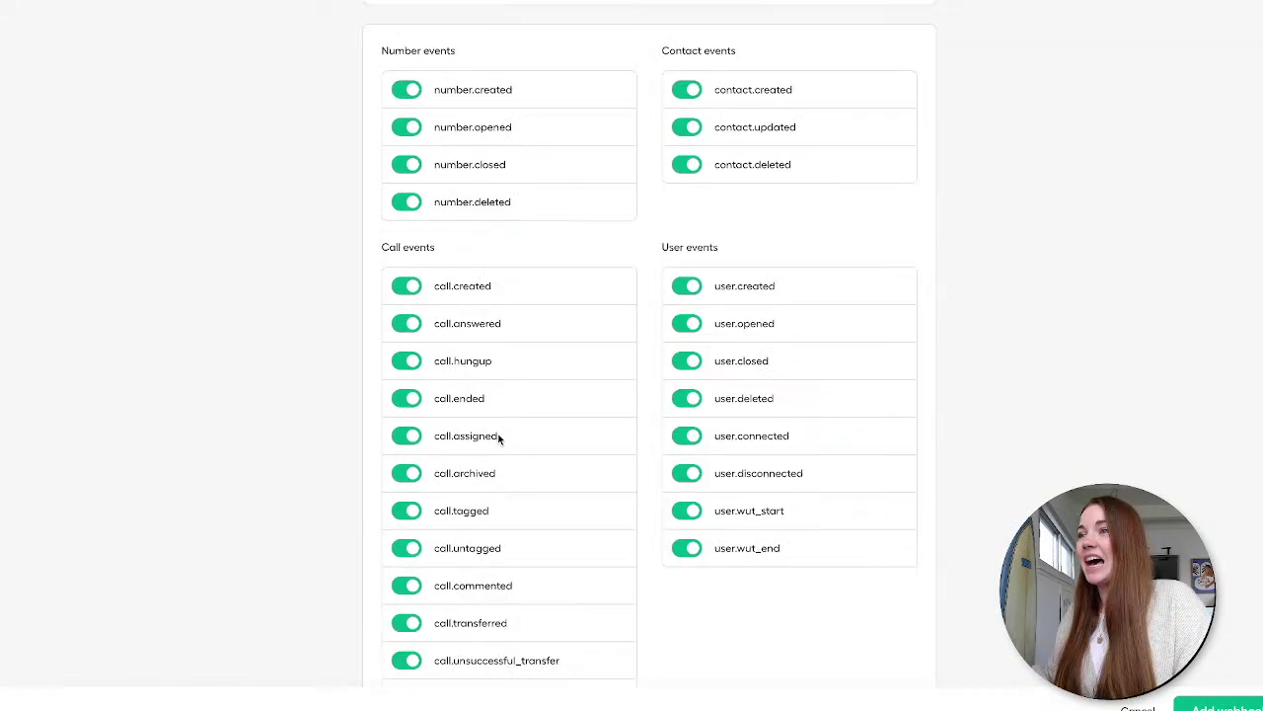
pyautogui.scroll(1, 489, 494)
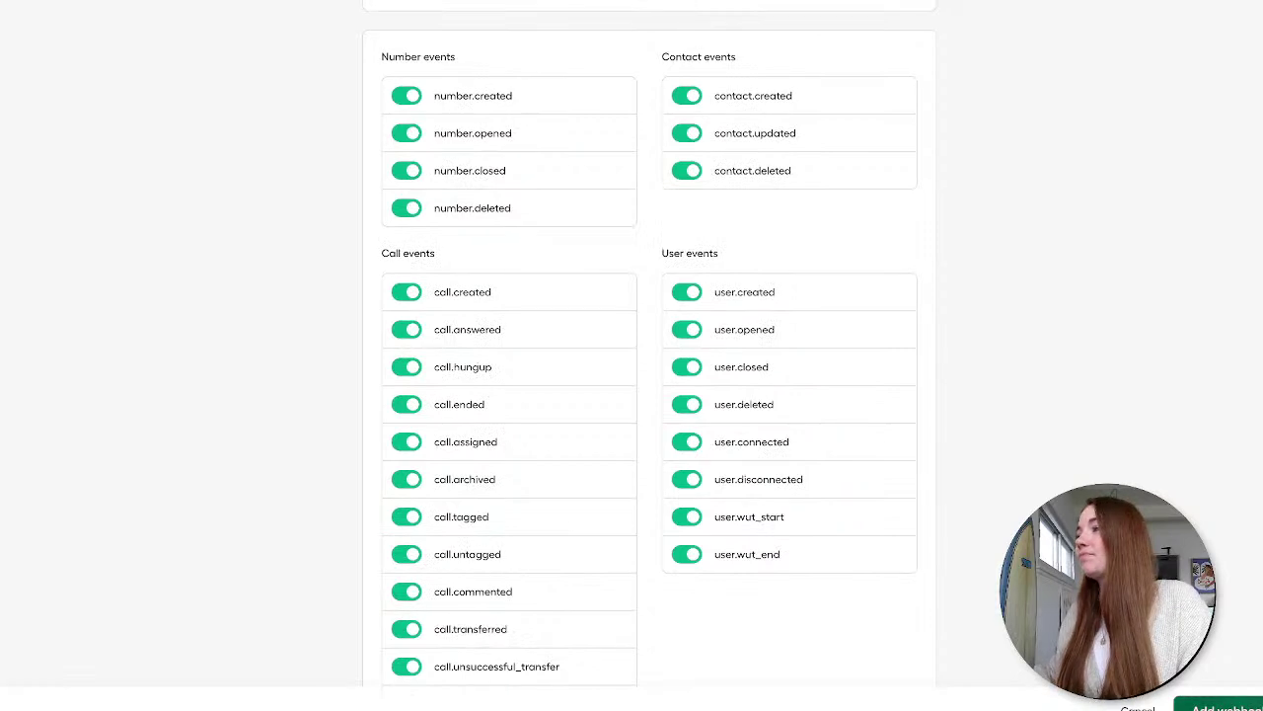
pyautogui.click(1224, 707)
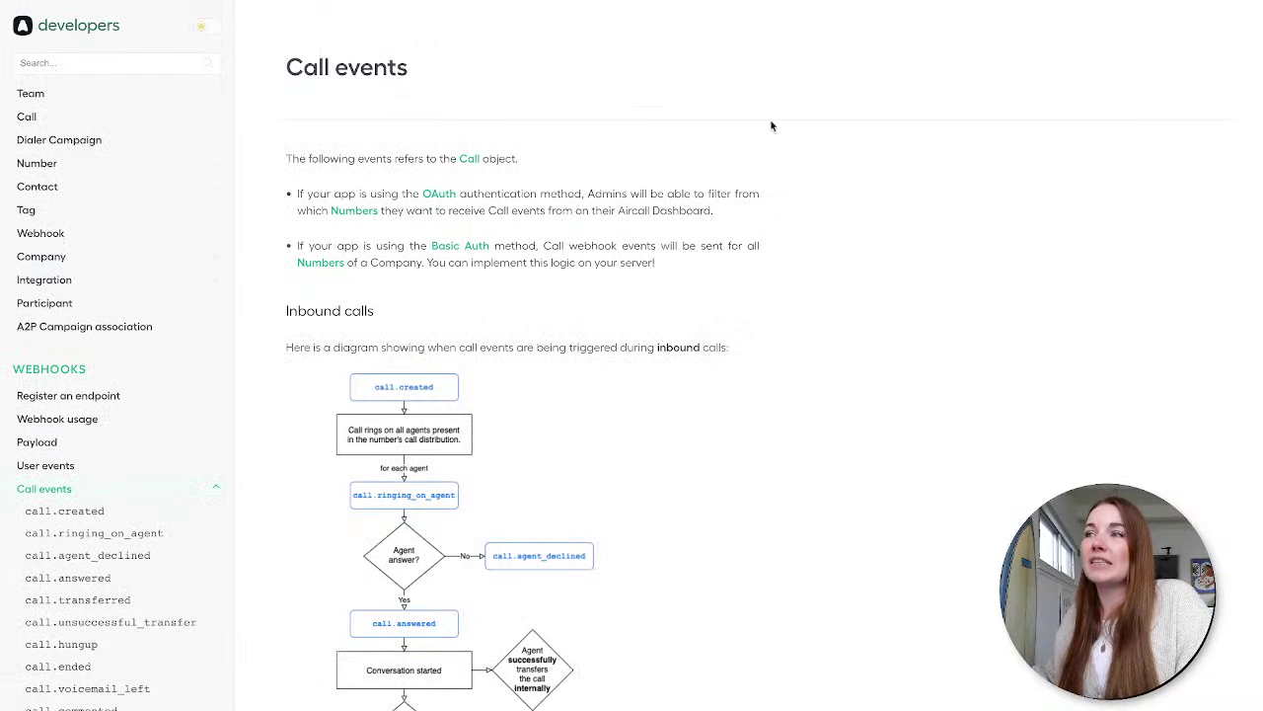
# Scroll the Call events page down to the Inbound calls diagram.
pyautogui.scroll(-5, 771, 126)
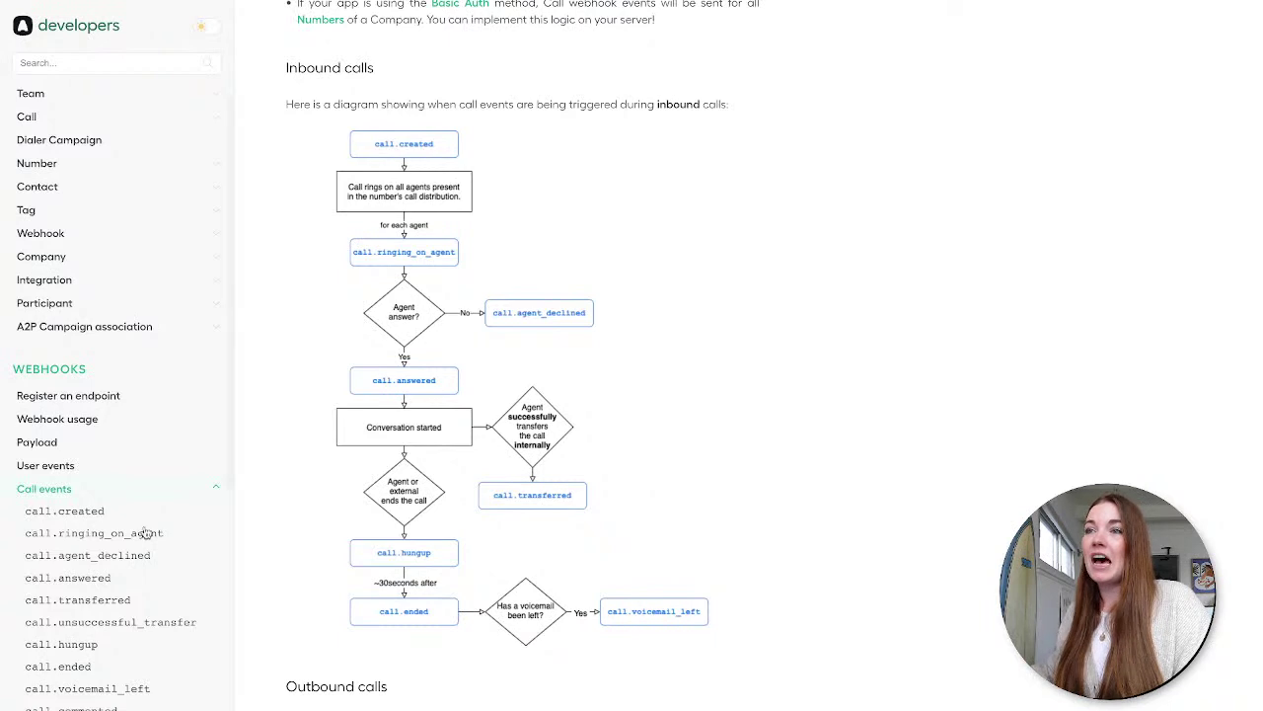
# View the call.created event section, then the webhook Payload reference page.
pyautogui.click(54, 515)
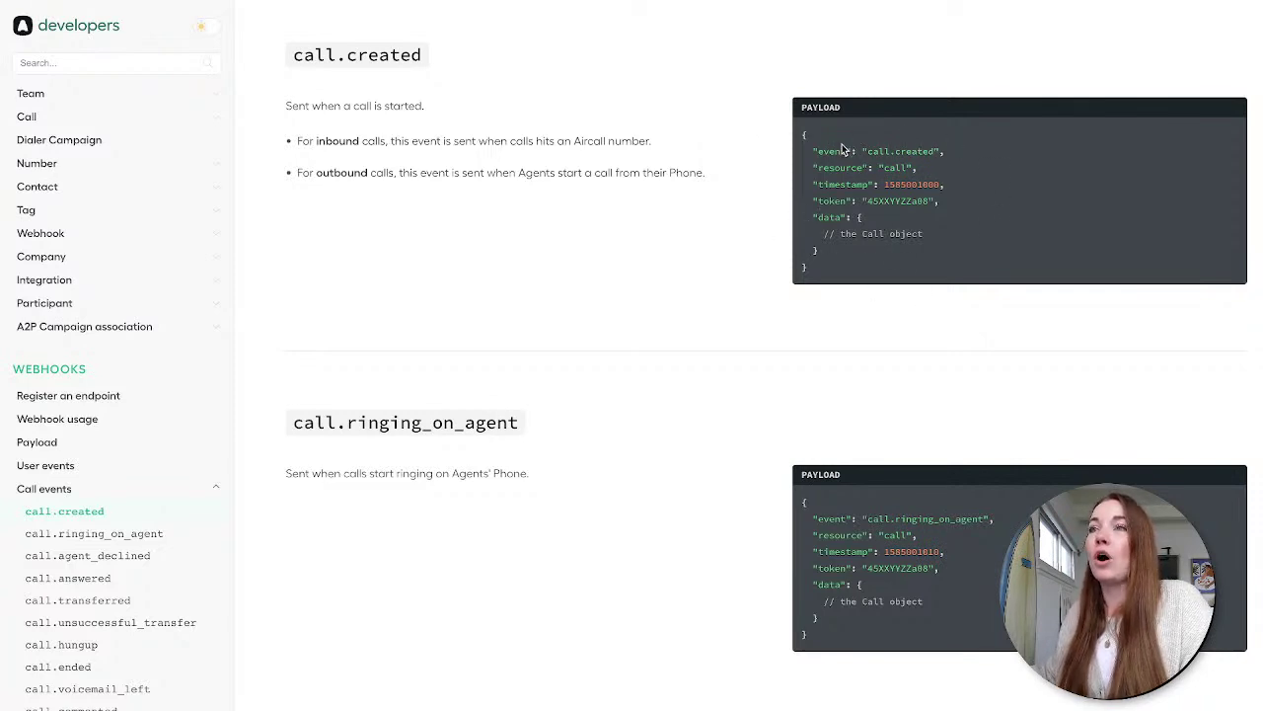
pyautogui.click(69, 449)
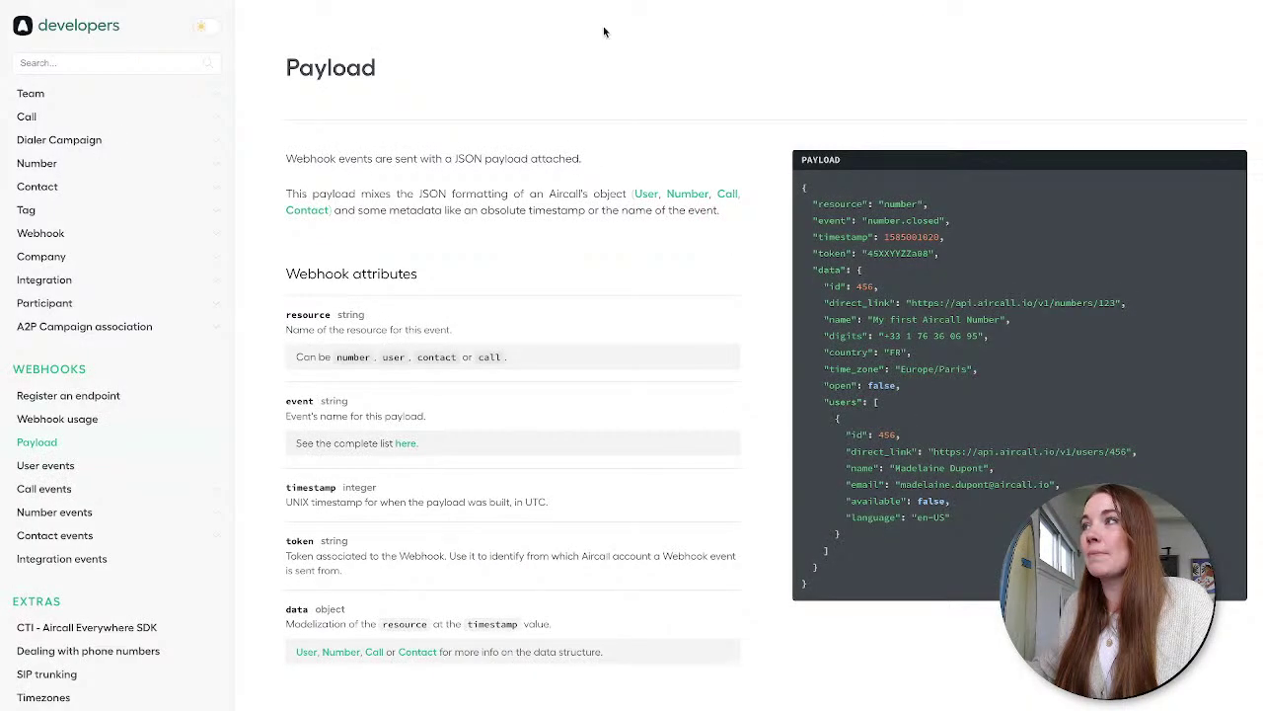
# Highlight the event line on the Payload page, then in the call.created example payload.
pyautogui.moveTo(811, 219); pyautogui.dragTo(947, 231)
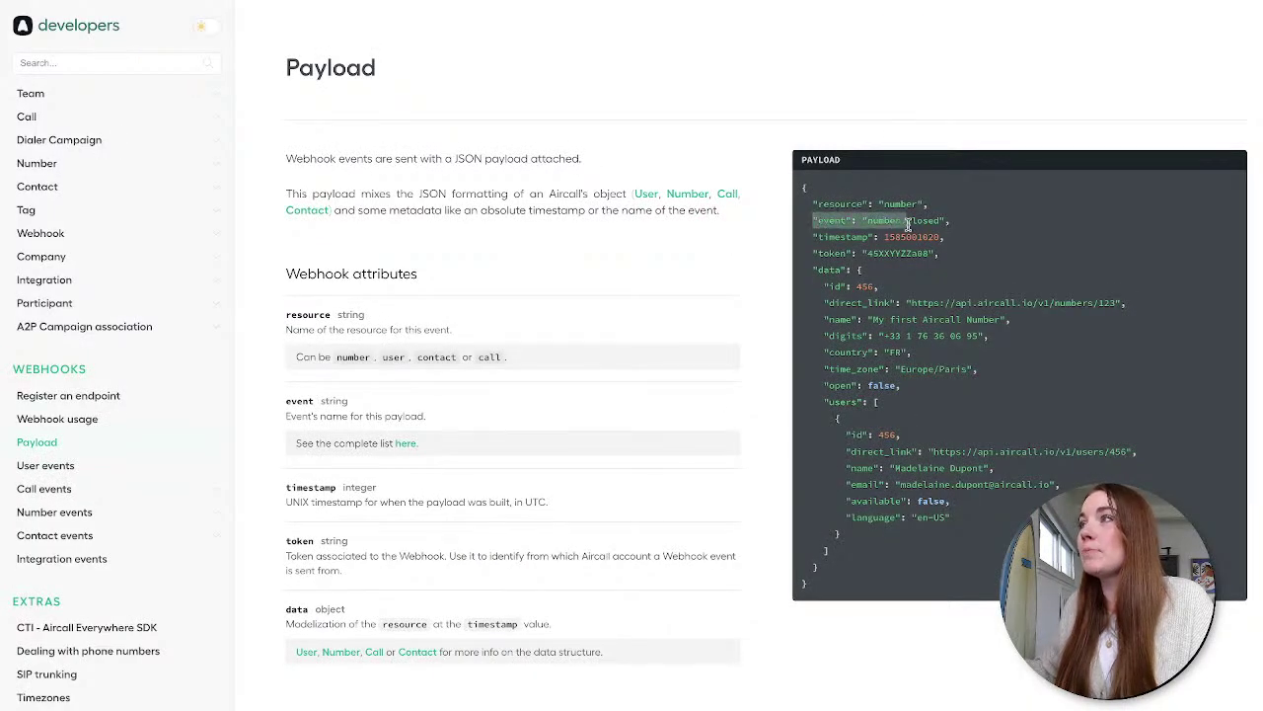
pyautogui.click(953, 233)
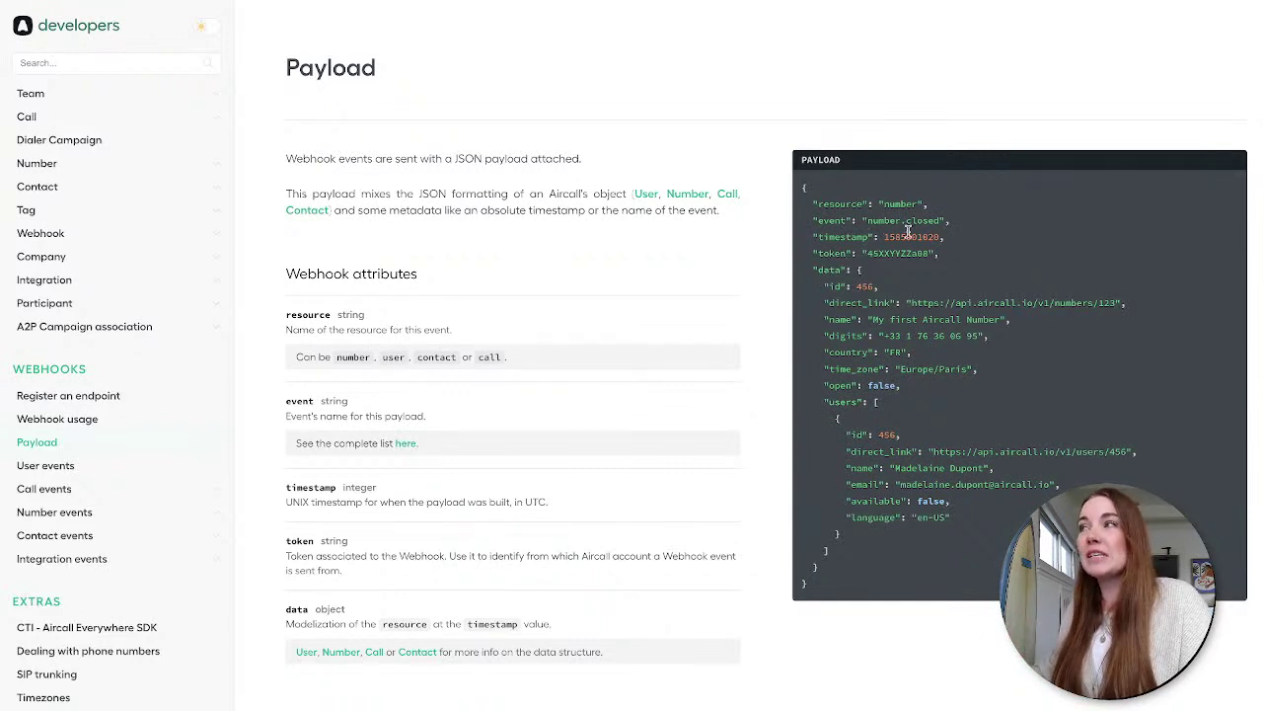
pyautogui.click(44, 487)
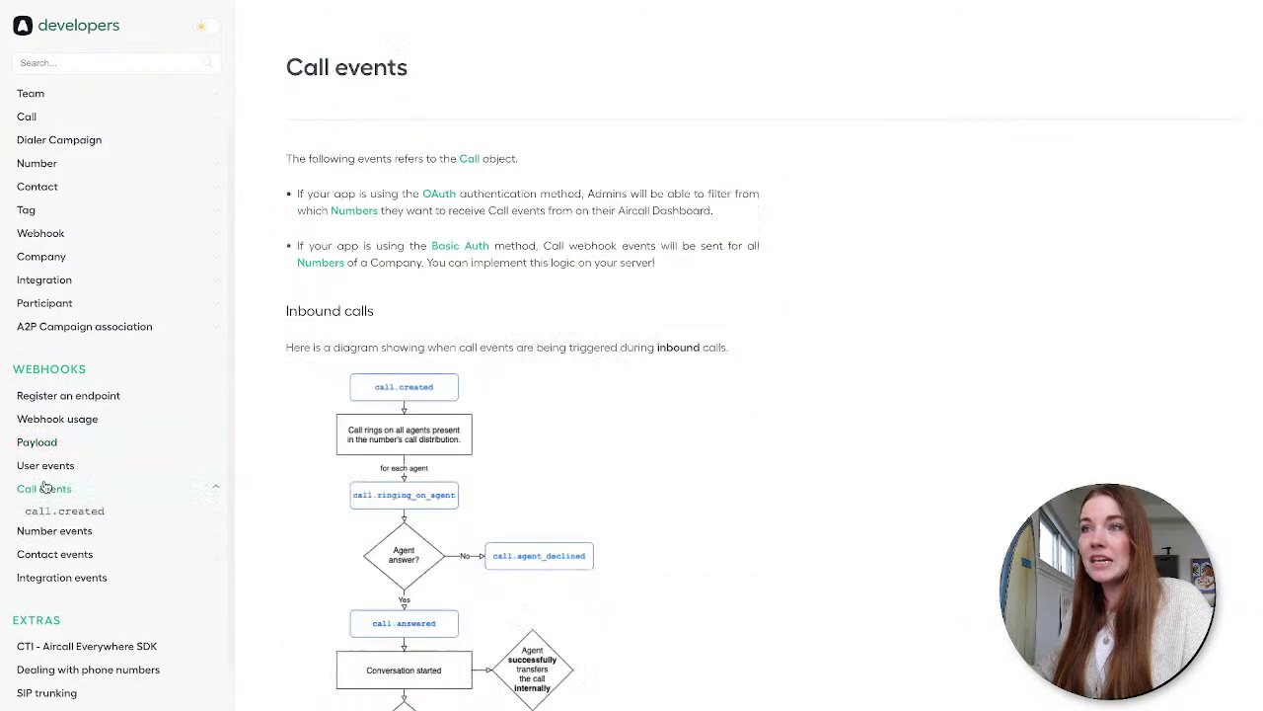
pyautogui.click(51, 513)
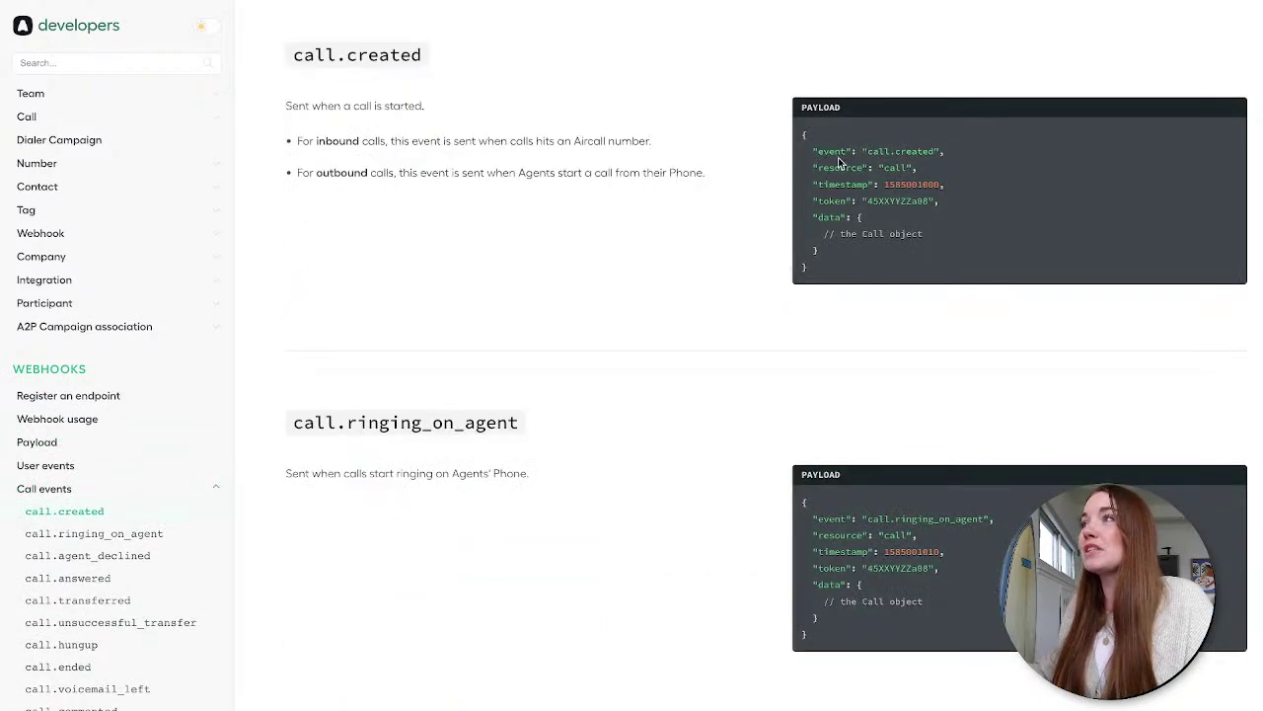
pyautogui.moveTo(811, 151); pyautogui.dragTo(970, 156)
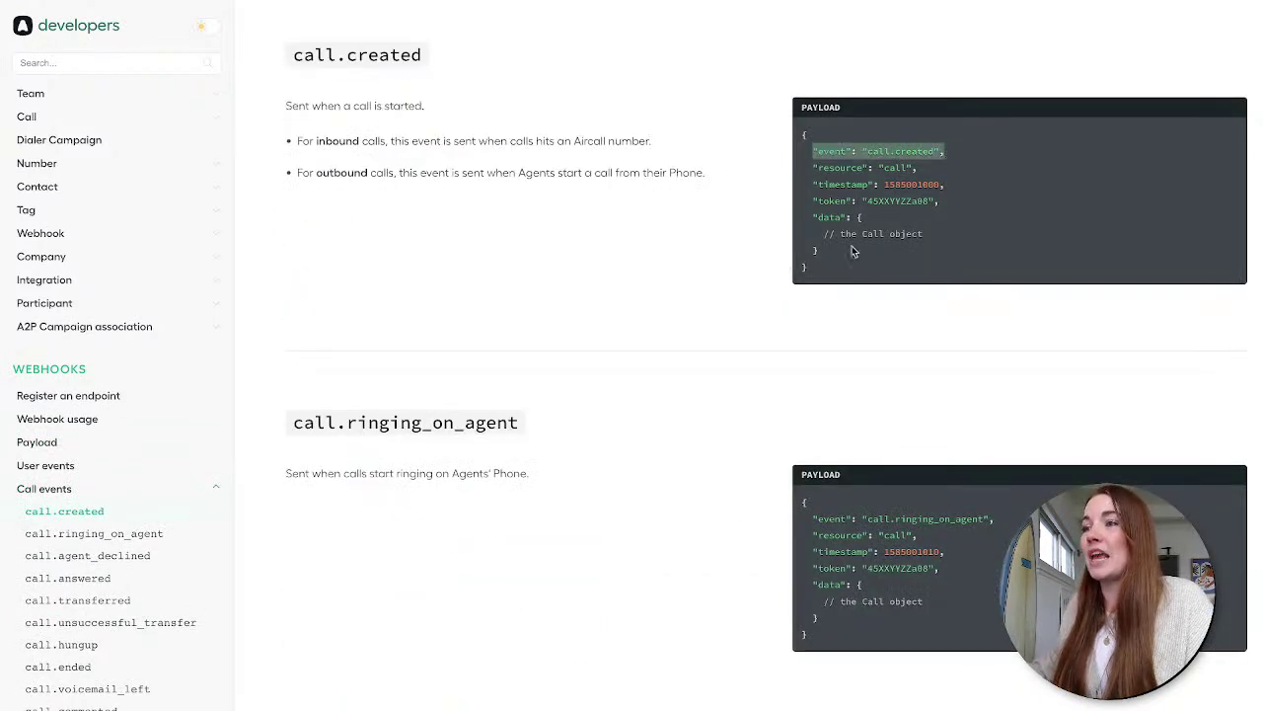
pyautogui.click(964, 156)
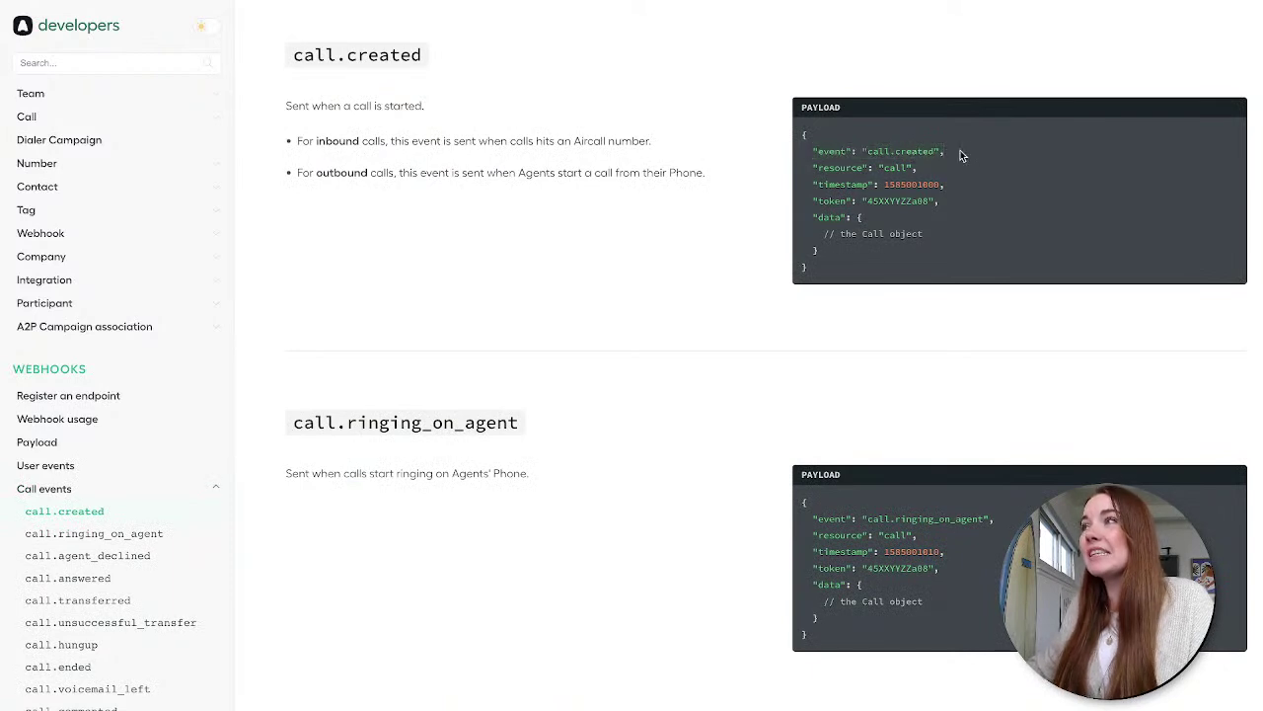
pyautogui.press('super+Tab')
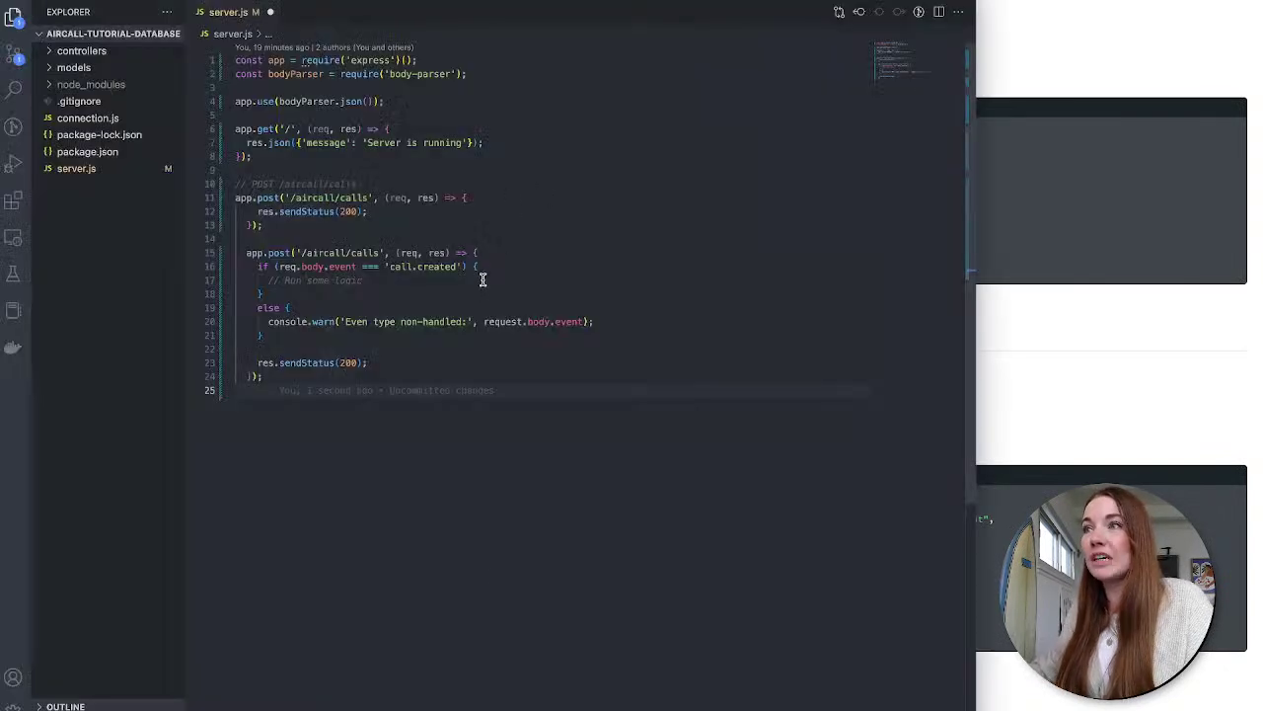
pyautogui.moveTo(275, 280); pyautogui.dragTo(379, 278)
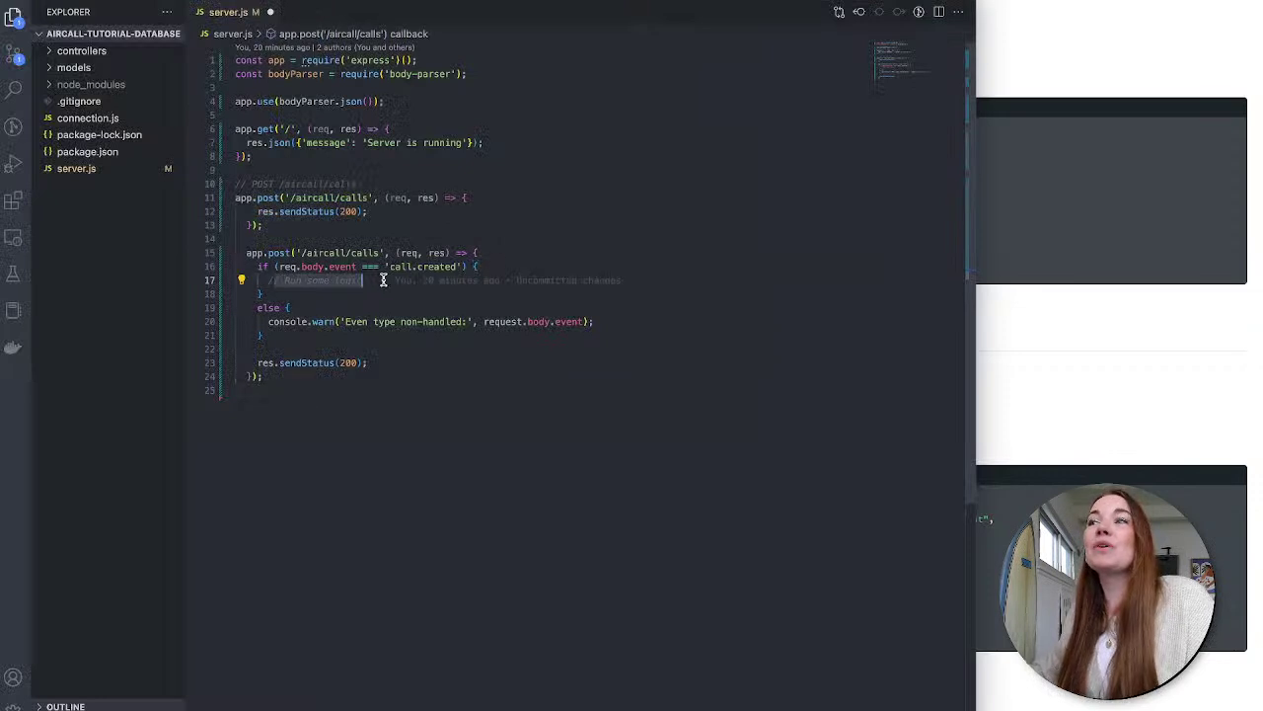
pyautogui.click(371, 284)
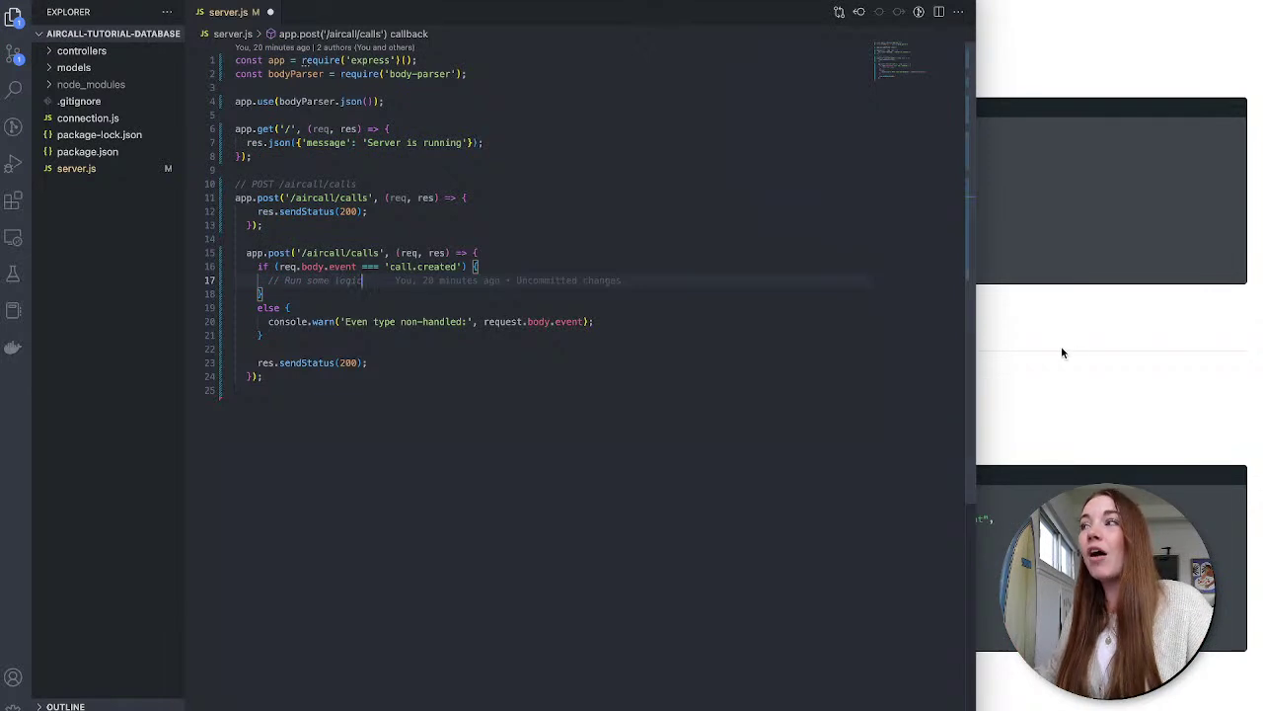
# Return to the browser and dismiss the call summary to reach the dialer.
pyautogui.click(1121, 351)
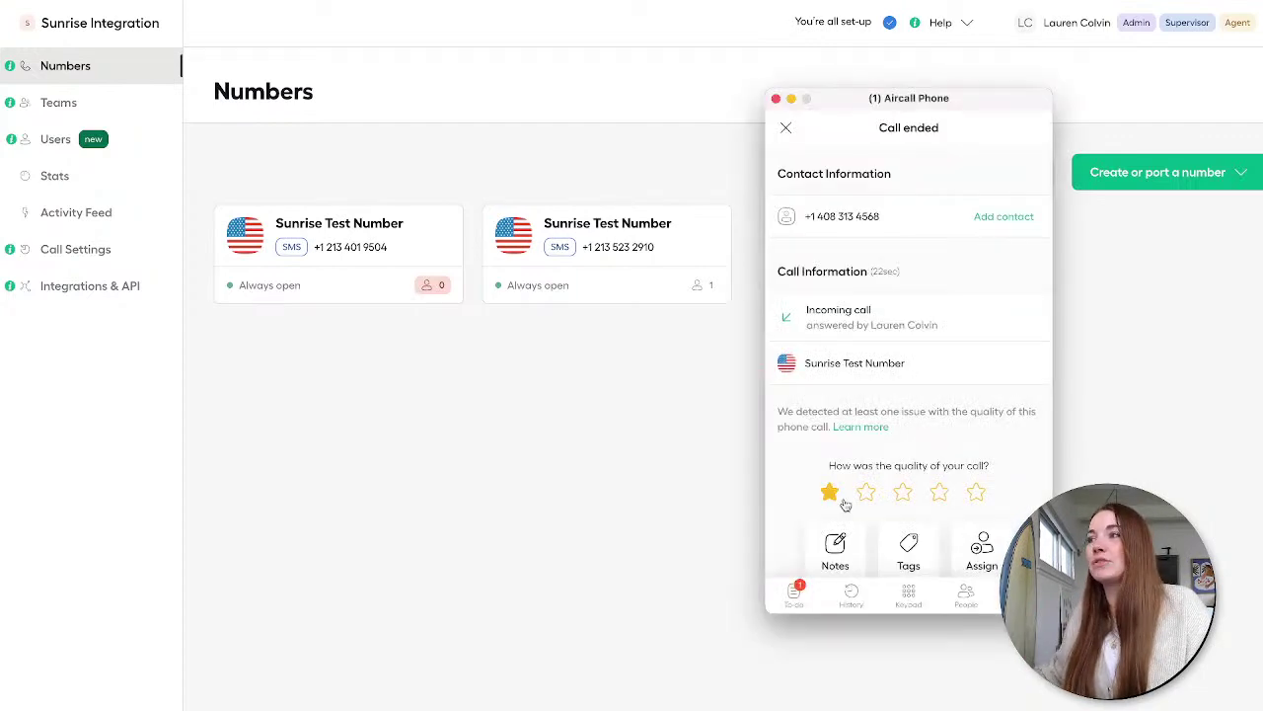
pyautogui.click(908, 595)
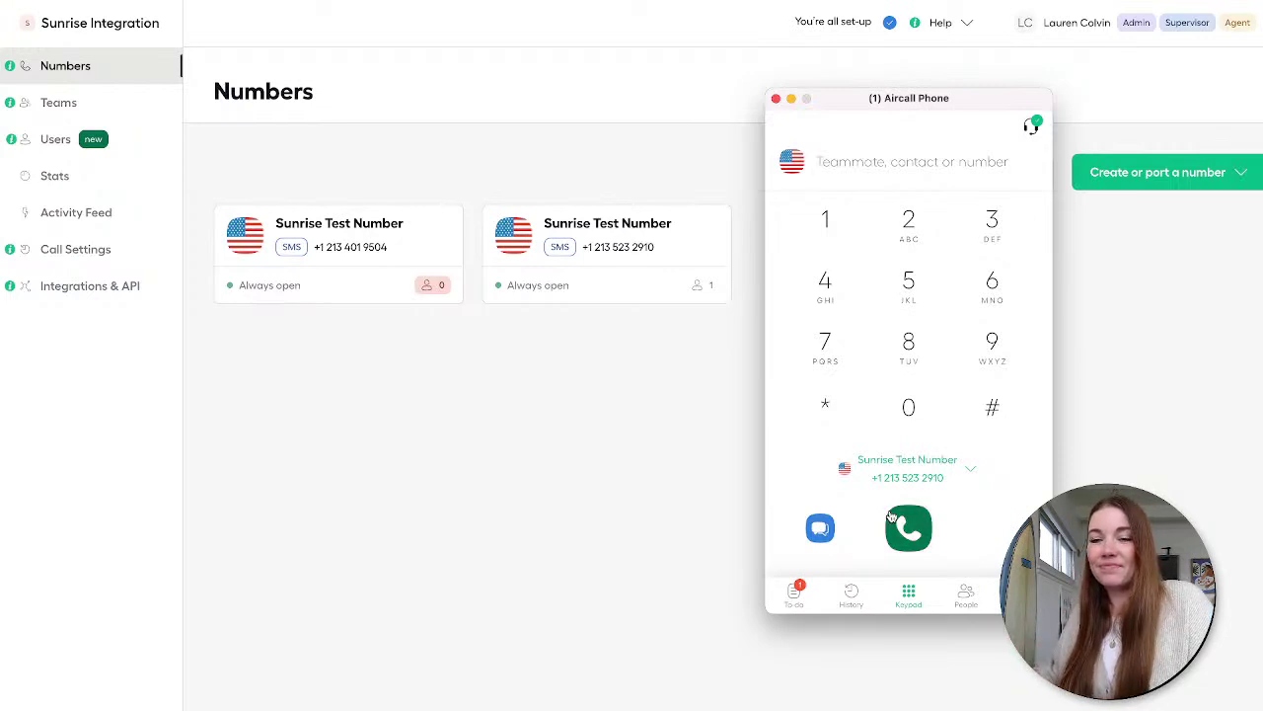
# Close the dialer, browse the Discover integrations list and view the Slack integration.
pyautogui.click(454, 439)
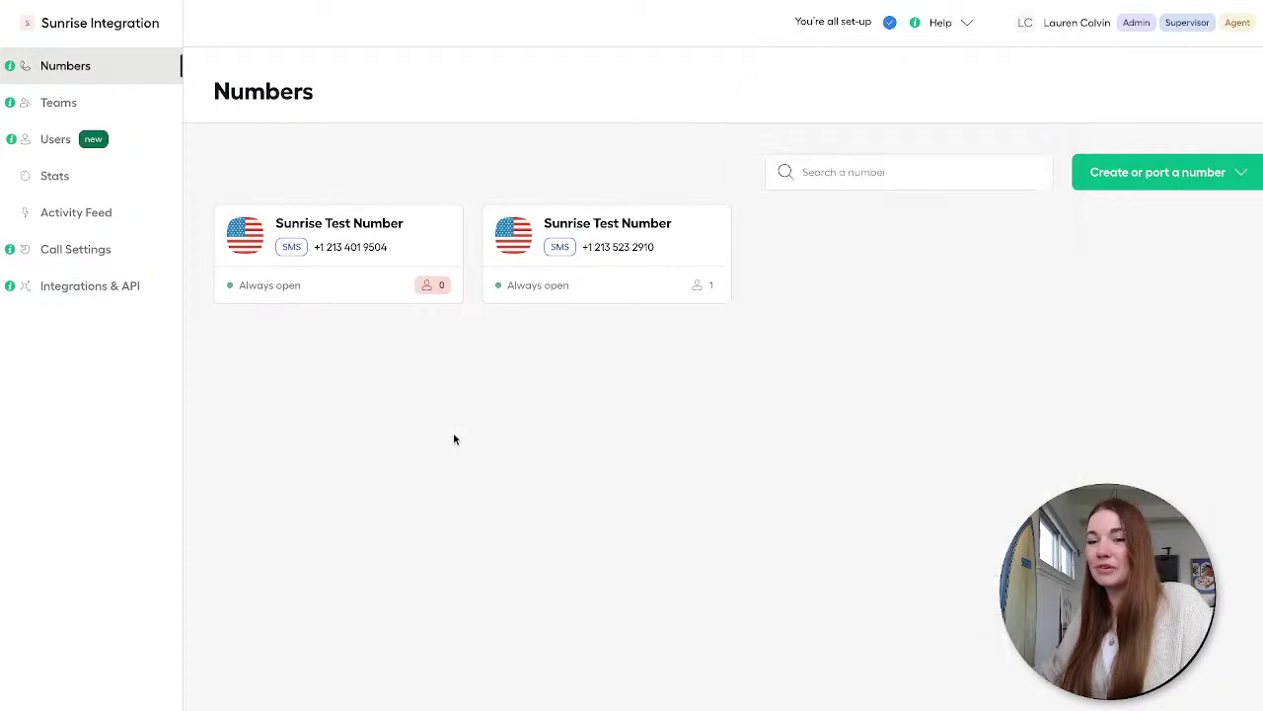
pyautogui.click(57, 286)
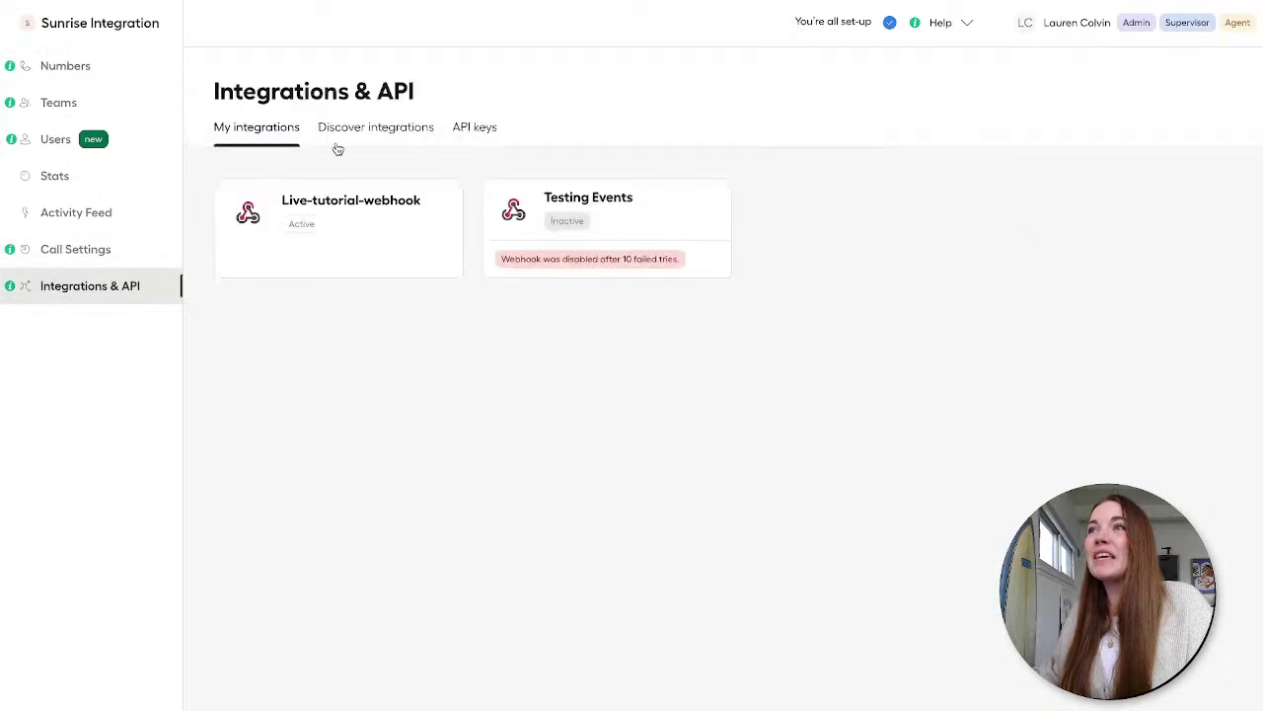
pyautogui.click(391, 126)
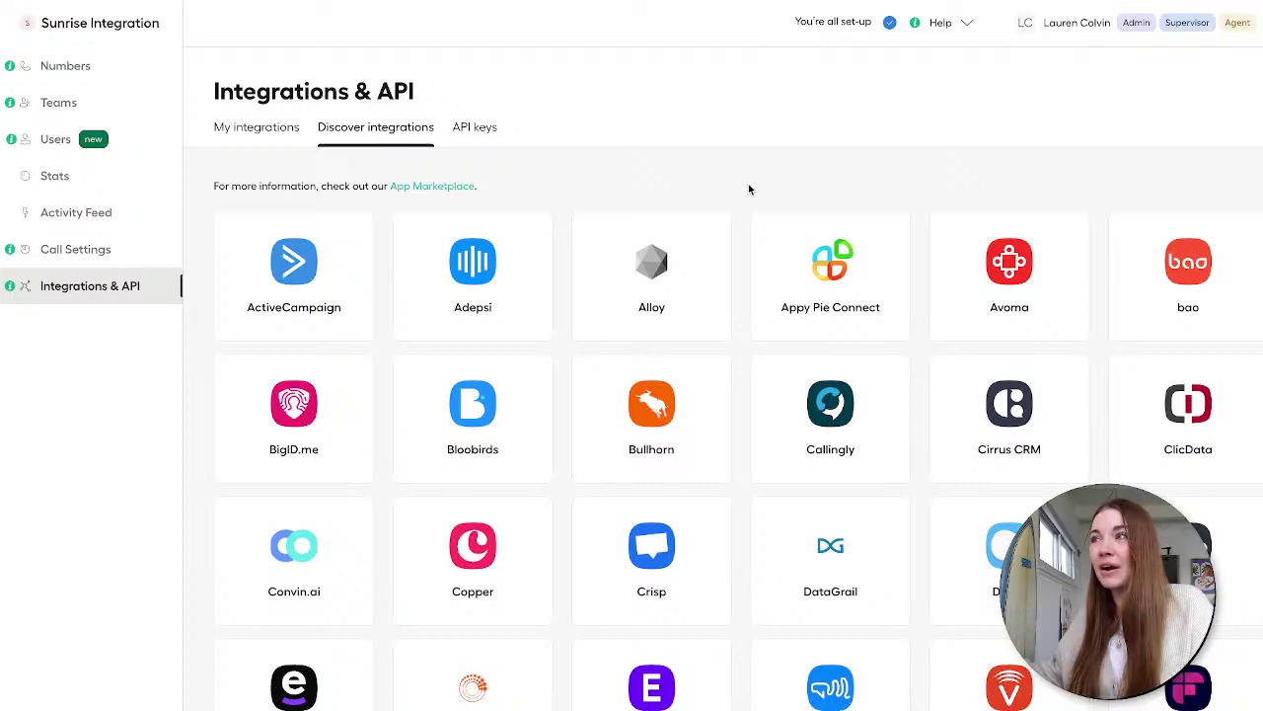
pyautogui.scroll(-1, 748, 189)
pyautogui.scroll(-2, 748, 189)
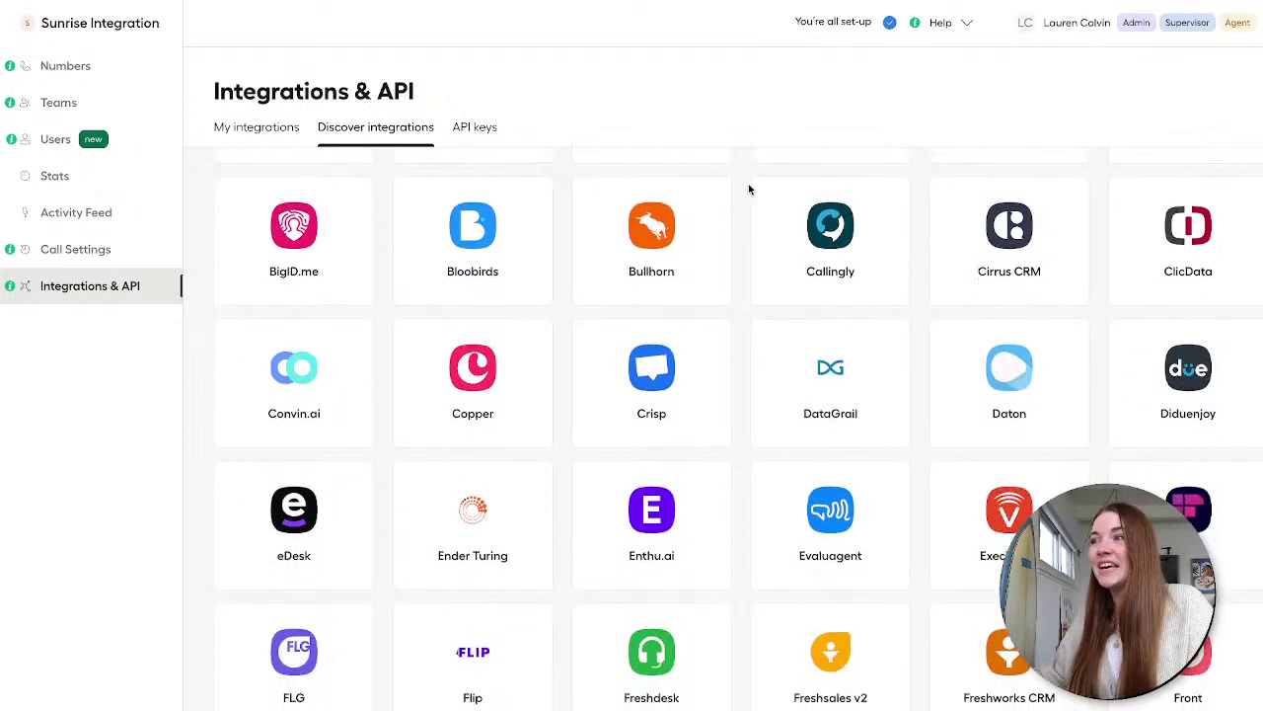
pyautogui.scroll(-15, 748, 189)
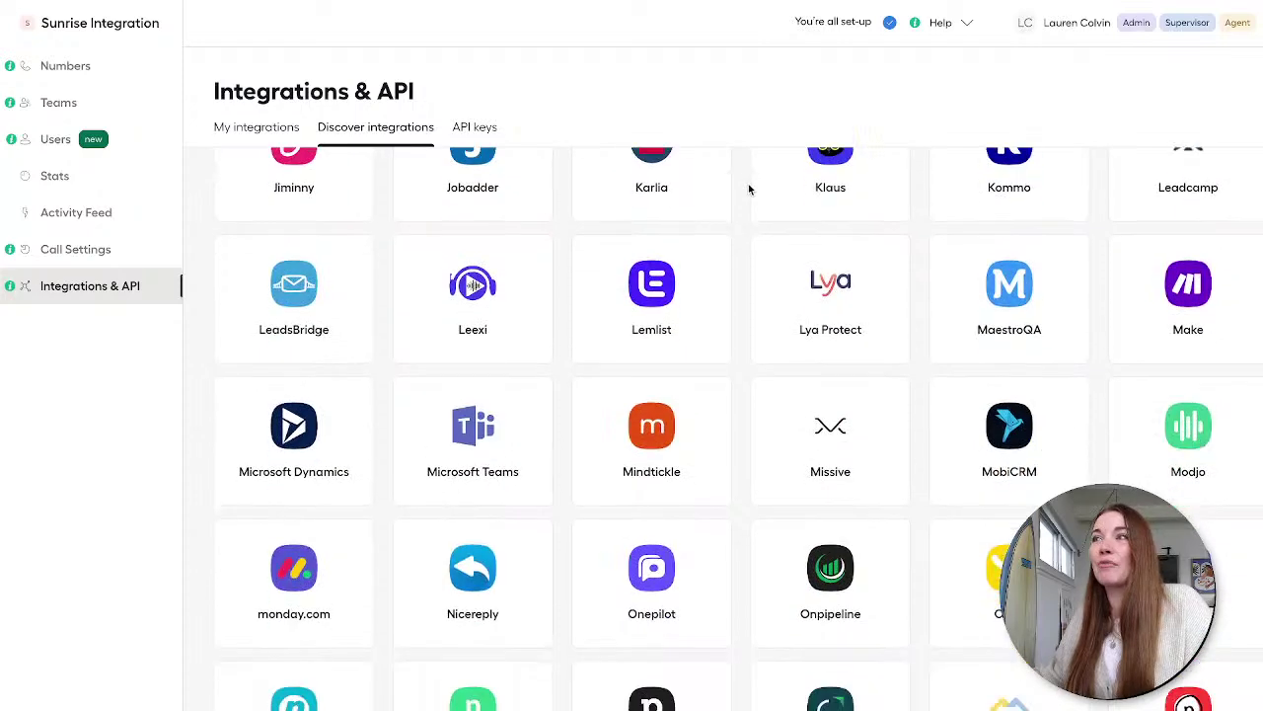
pyautogui.scroll(-3, 748, 189)
pyautogui.scroll(-2, 748, 189)
pyautogui.scroll(-6, 748, 188)
pyautogui.scroll(-2, 749, 188)
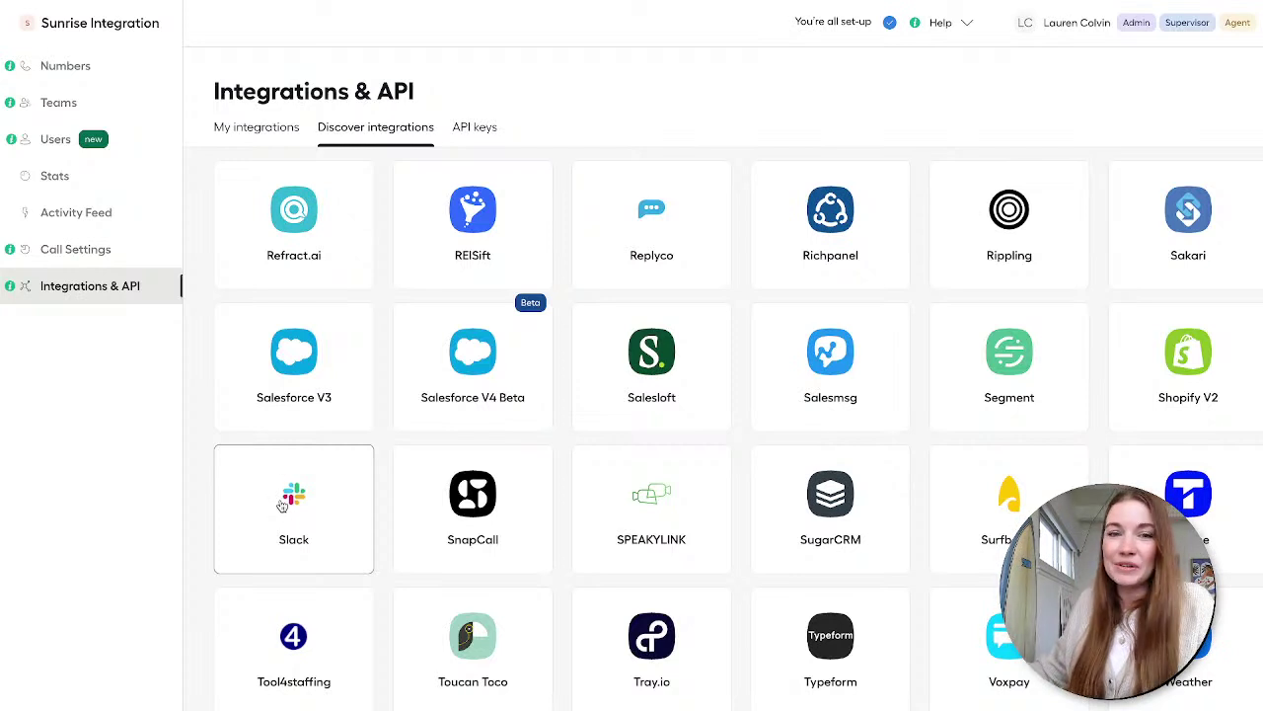
pyautogui.click(309, 506)
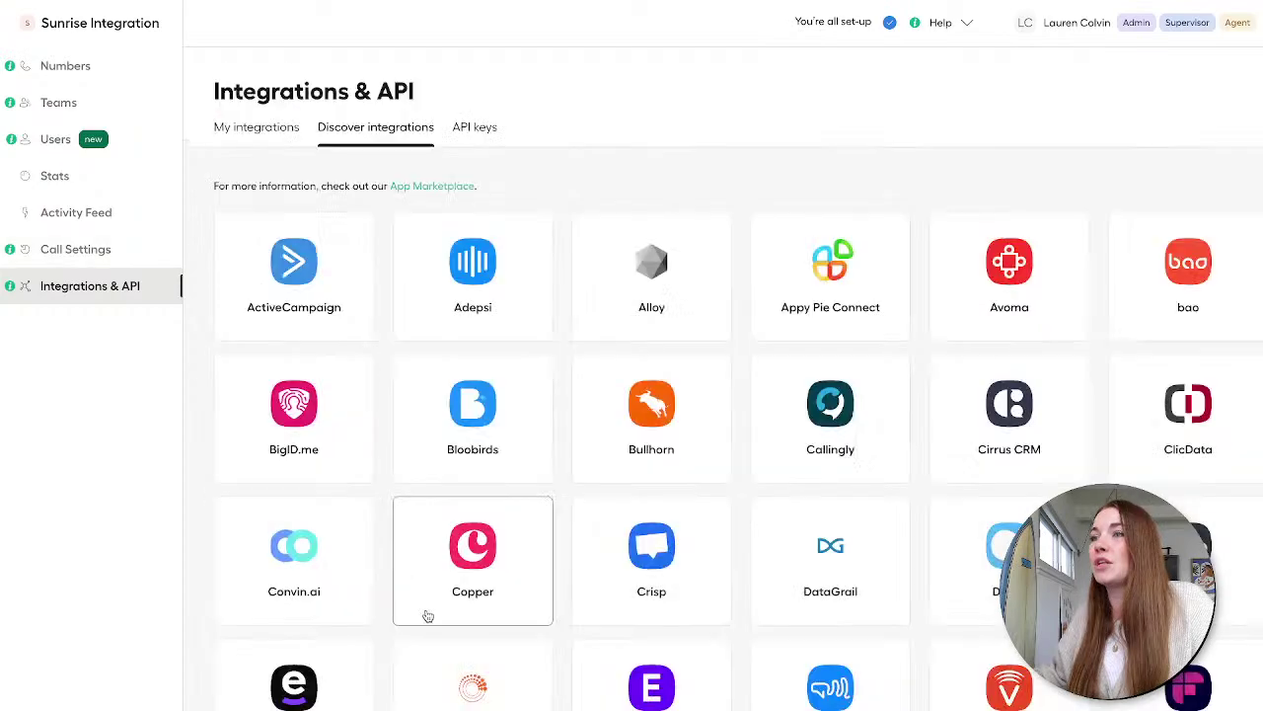
# View the Salesforce V3 integration page, then scroll back through the integrations catalog.
pyautogui.scroll(-5, 493, 607)
pyautogui.scroll(-10, 495, 609)
pyautogui.scroll(1, 494, 609)
pyautogui.scroll(-1, 494, 606)
pyautogui.click(333, 194)
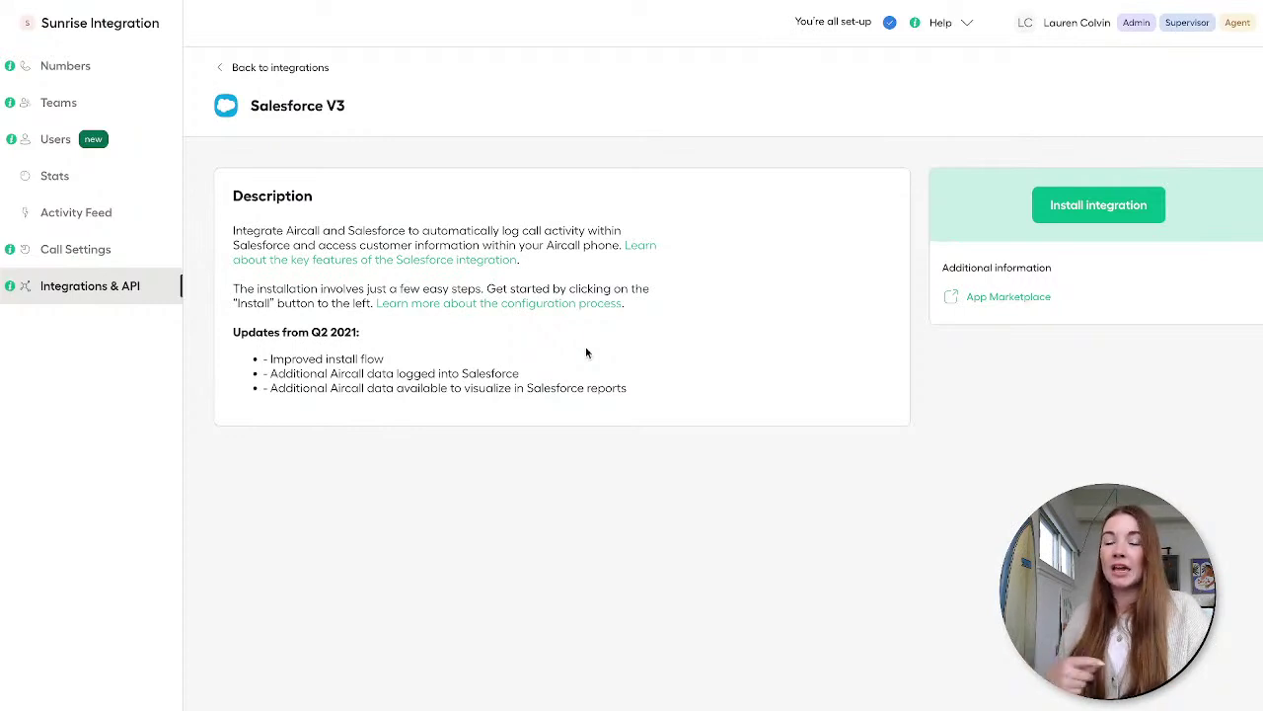
pyautogui.click(230, 69)
pyautogui.scroll(-1, 931, 480)
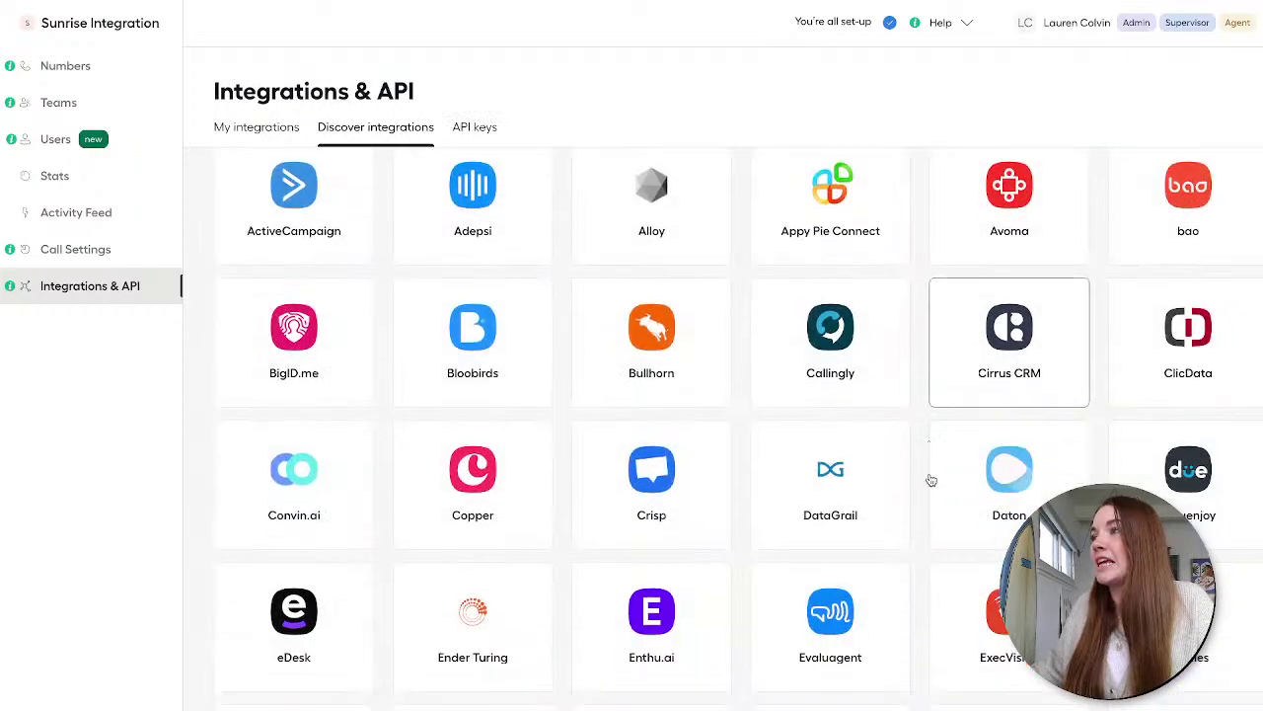
pyautogui.scroll(-3, 930, 481)
pyautogui.scroll(-3, 931, 480)
pyautogui.scroll(-3, 930, 481)
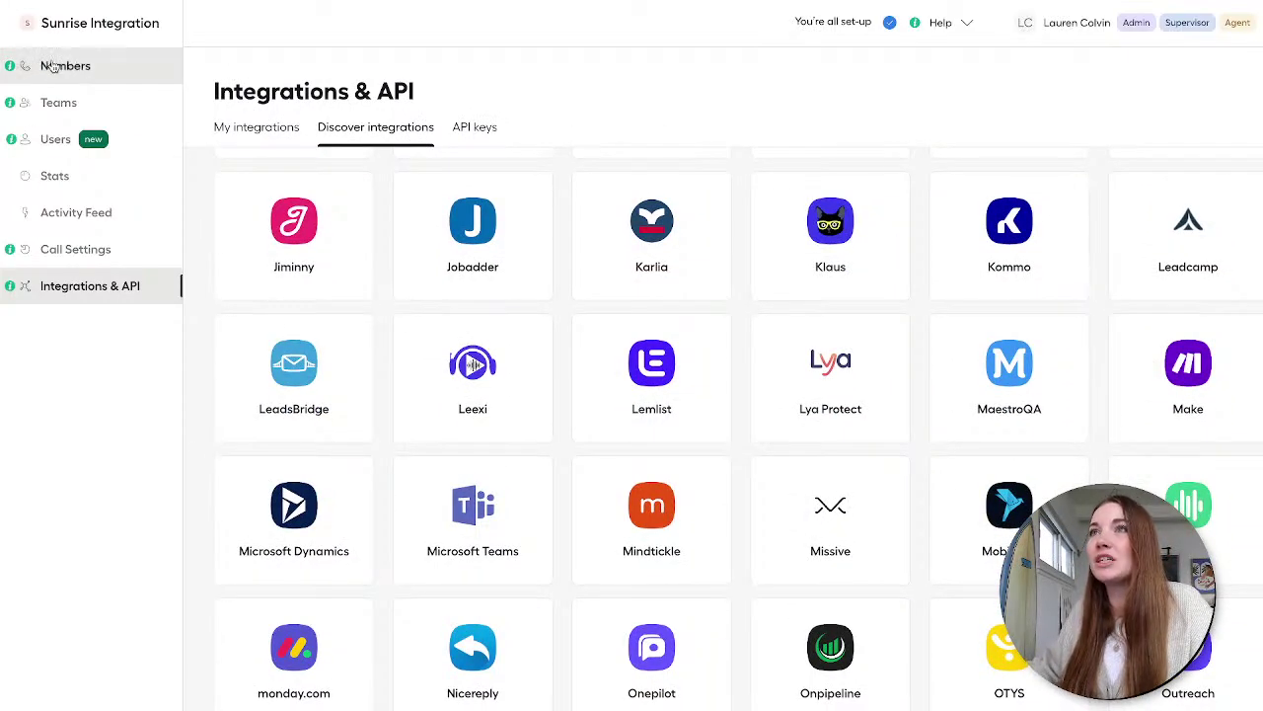
# Return to the Numbers page listing both Sunrise Test Numbers.
pyautogui.click(39, 65)
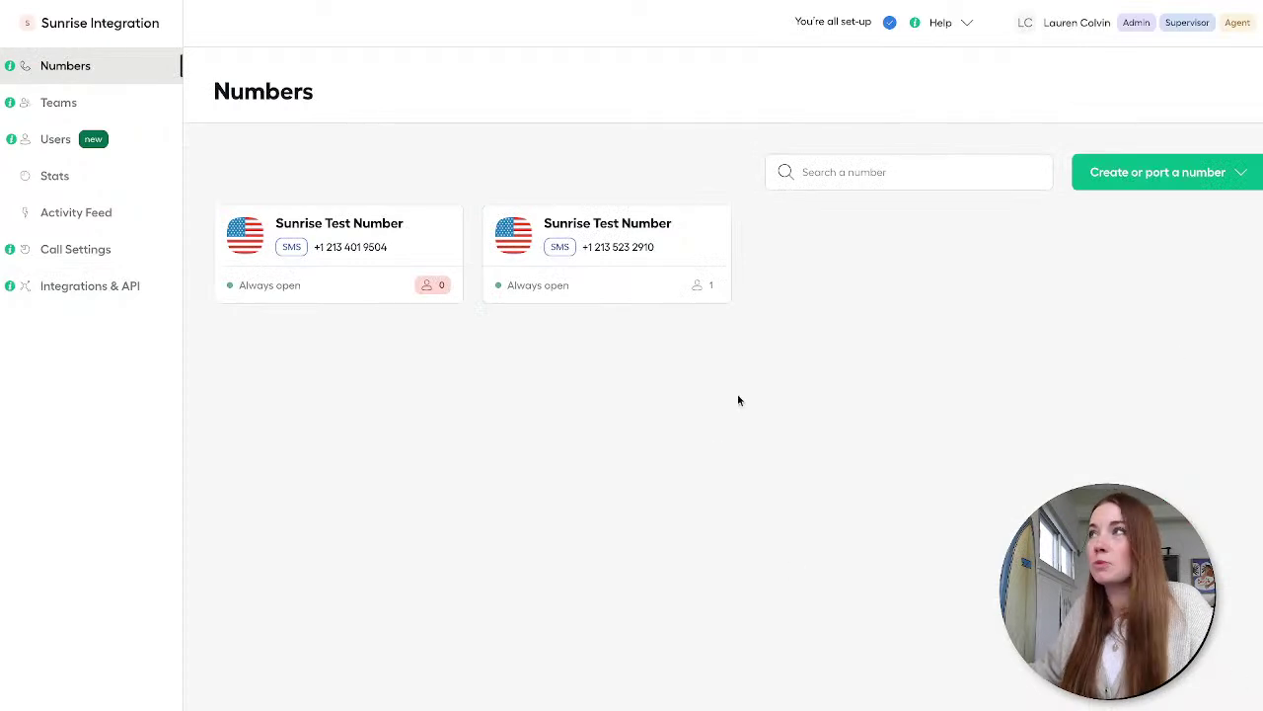